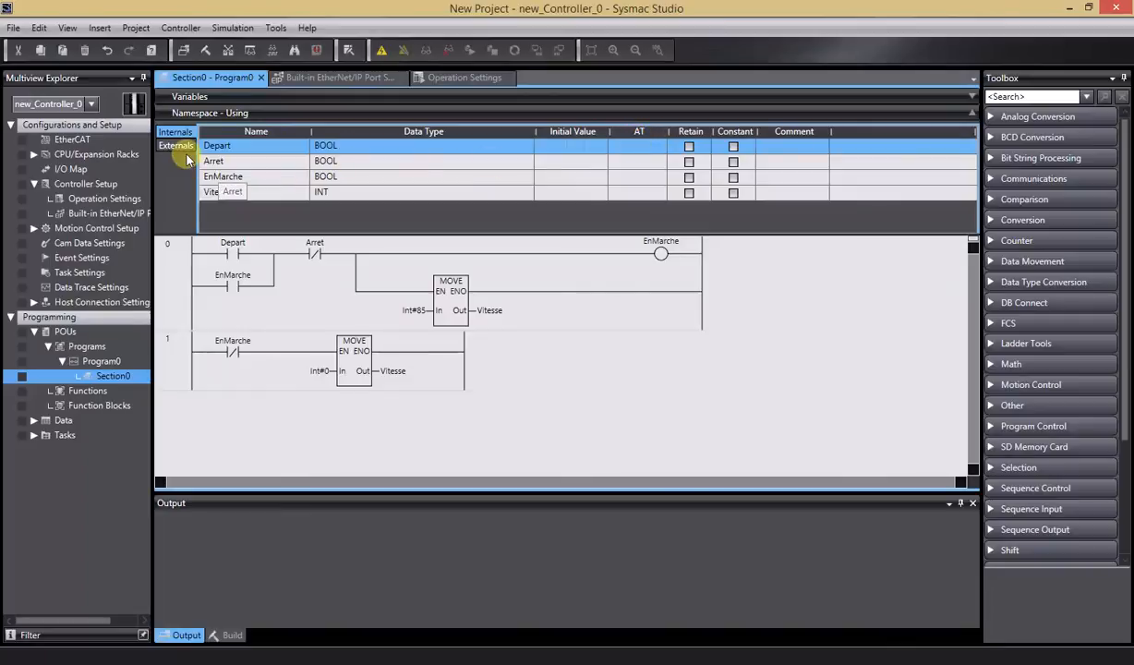
- Assign the AT addresses %w0.00 to the Depart variable and %w0.01 to the Arret variable
click(622, 152)
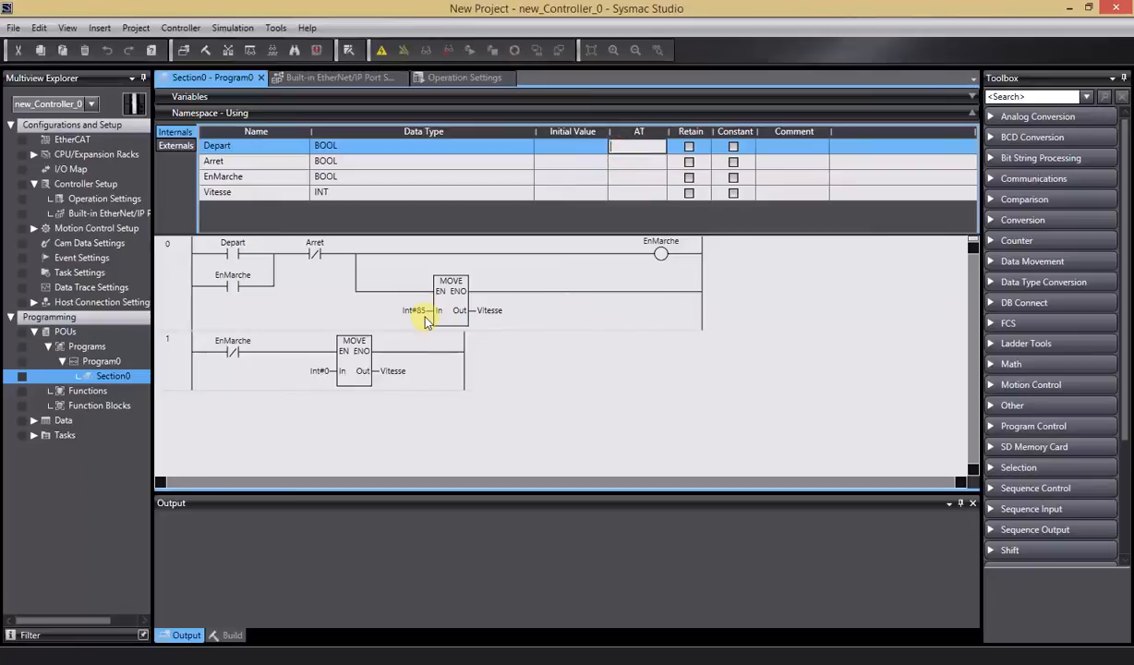
text(%w0.00)
key(Return)
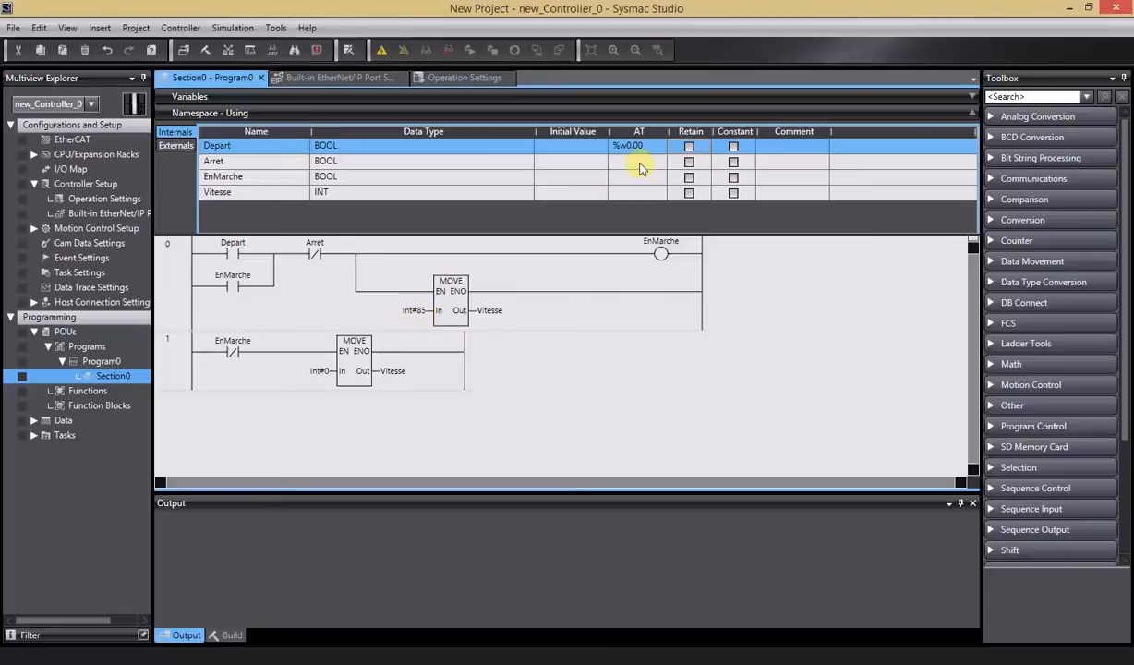
click(637, 160)
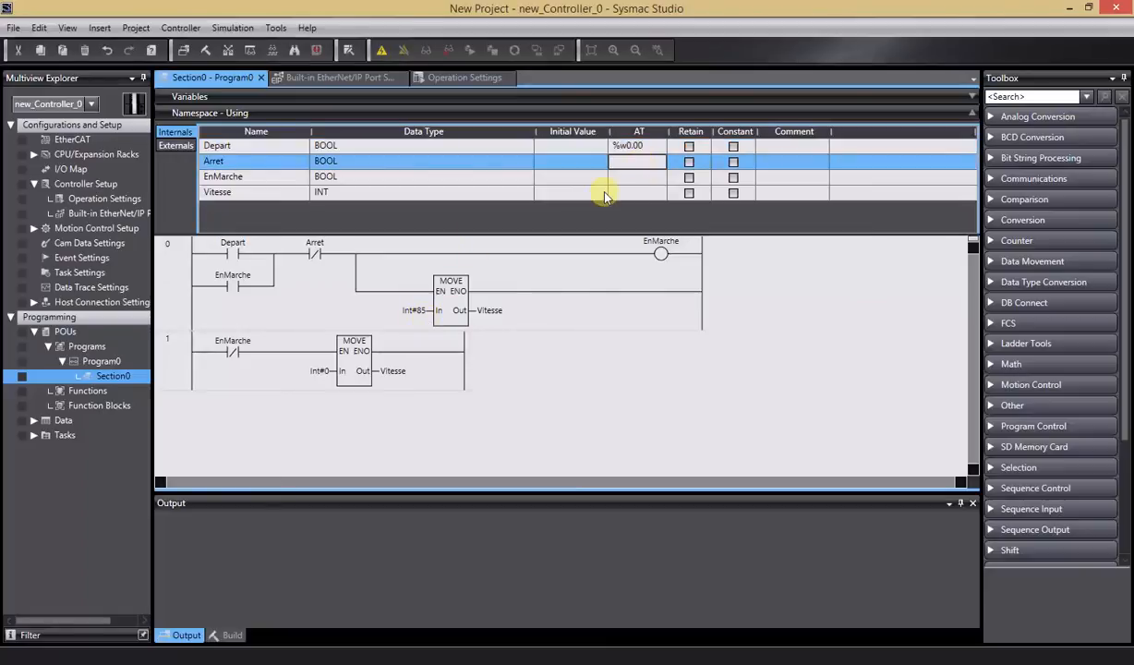
text(%w0.01)
key(Return)
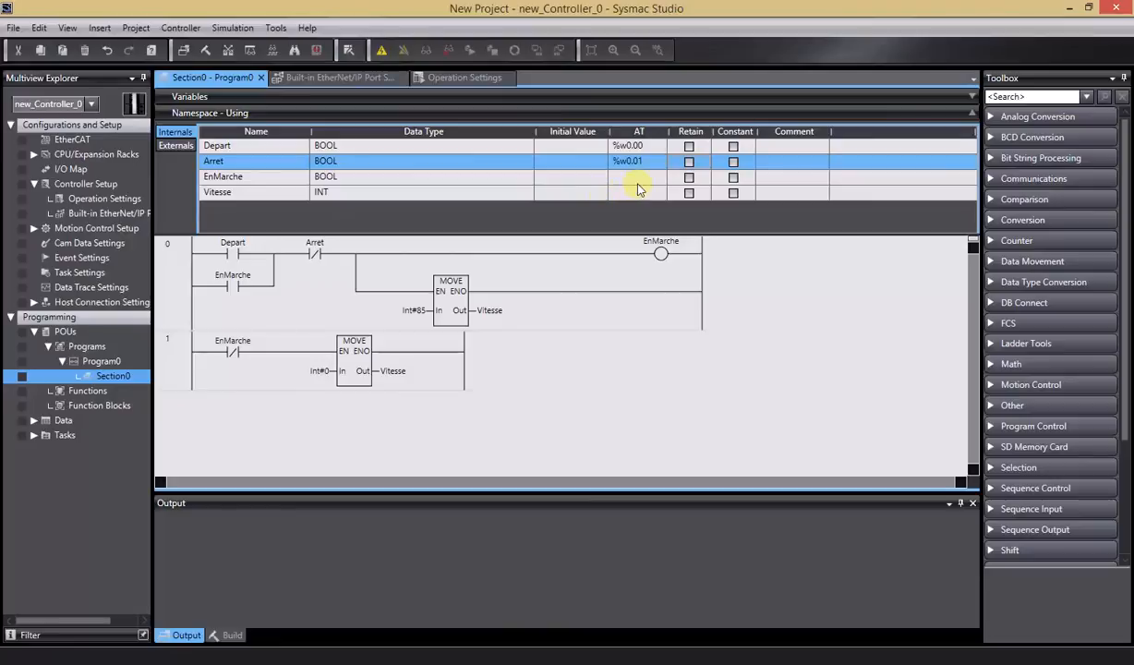
- Assign the AT address %d0 to the Vitesse variable and enable Retain for it
click(618, 193)
click(620, 194)
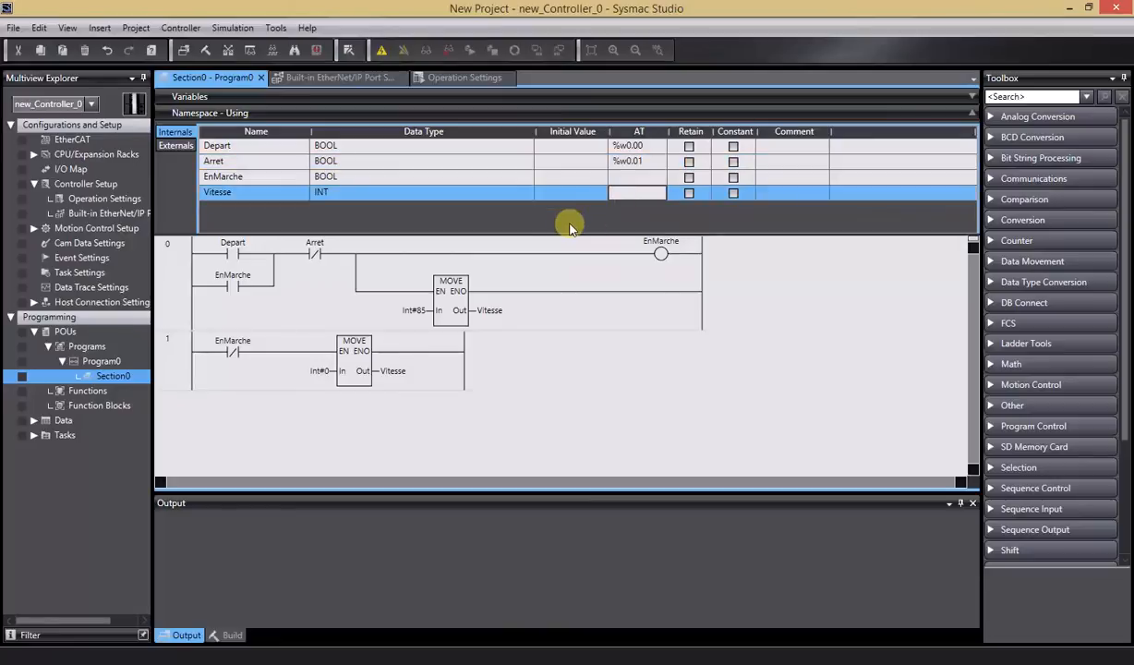
text(%d0)
key(Return)
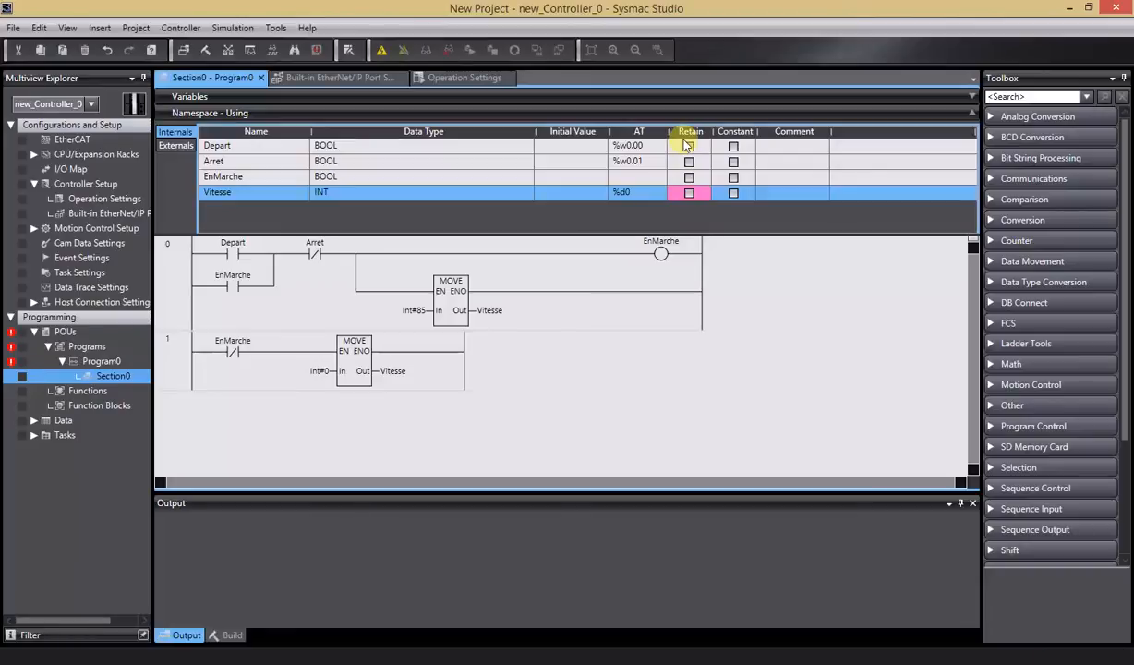
click(689, 194)
click(689, 193)
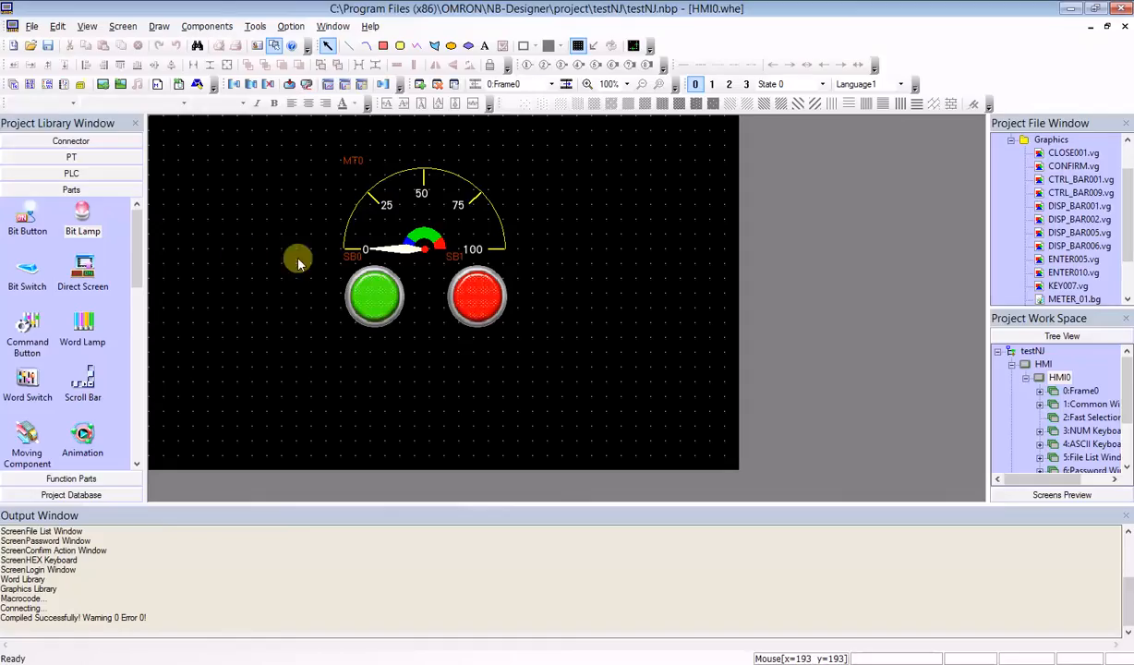
- Switch to NB-Designer and examine the write address areas available for the green bit button, leaving its properties unchanged
double_click(370, 294)
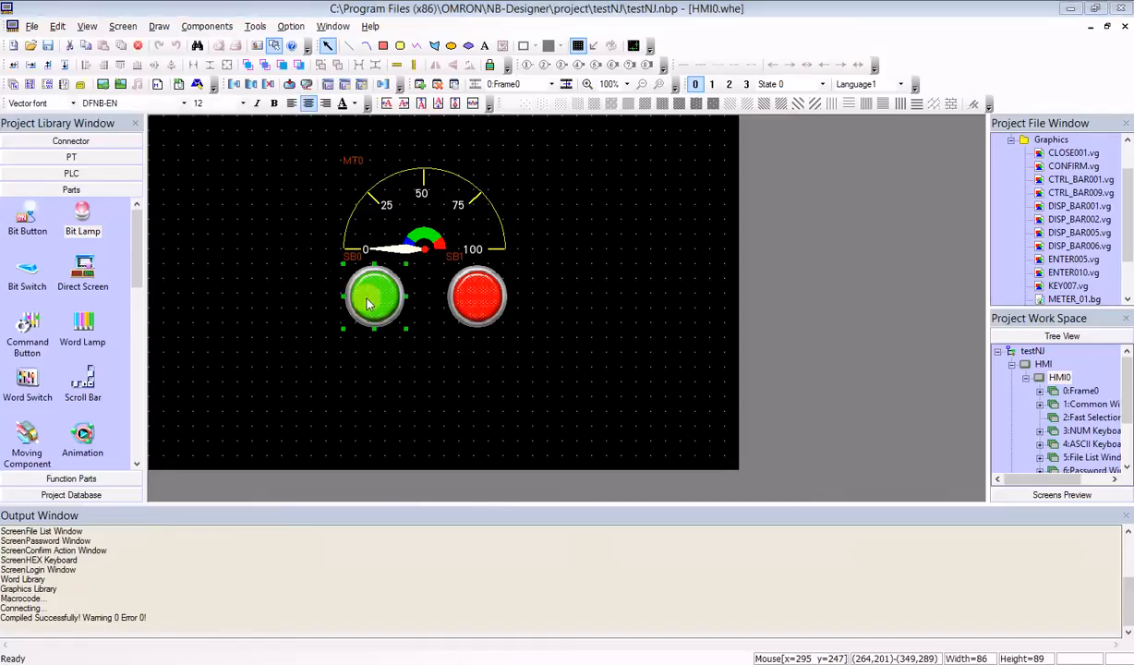
click(652, 301)
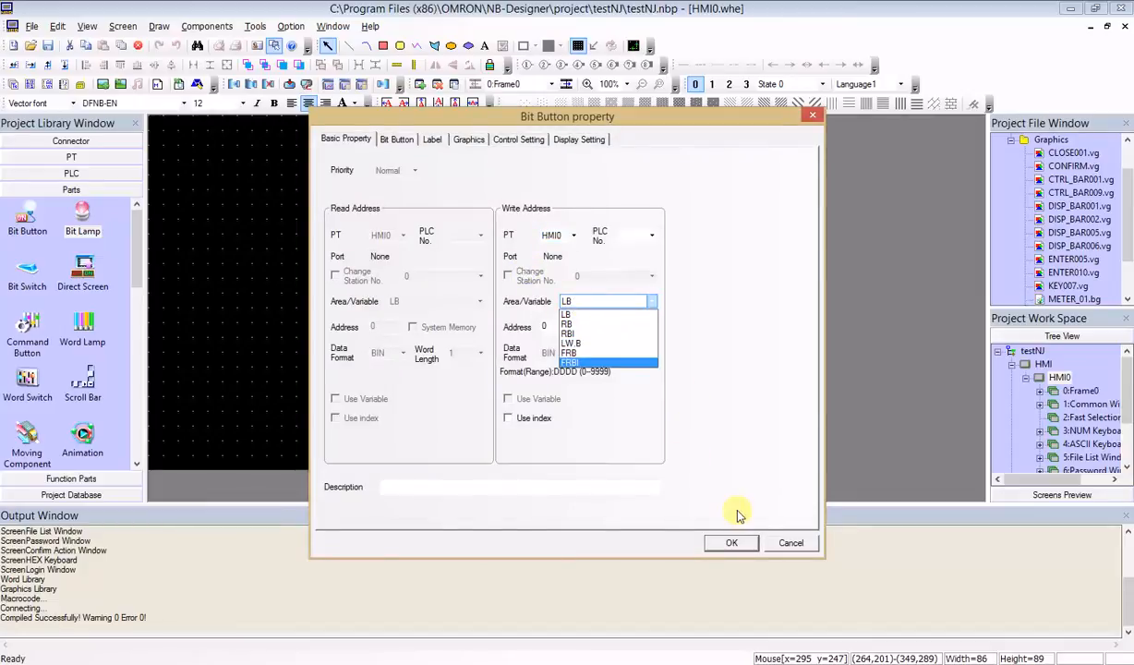
click(785, 545)
click(787, 544)
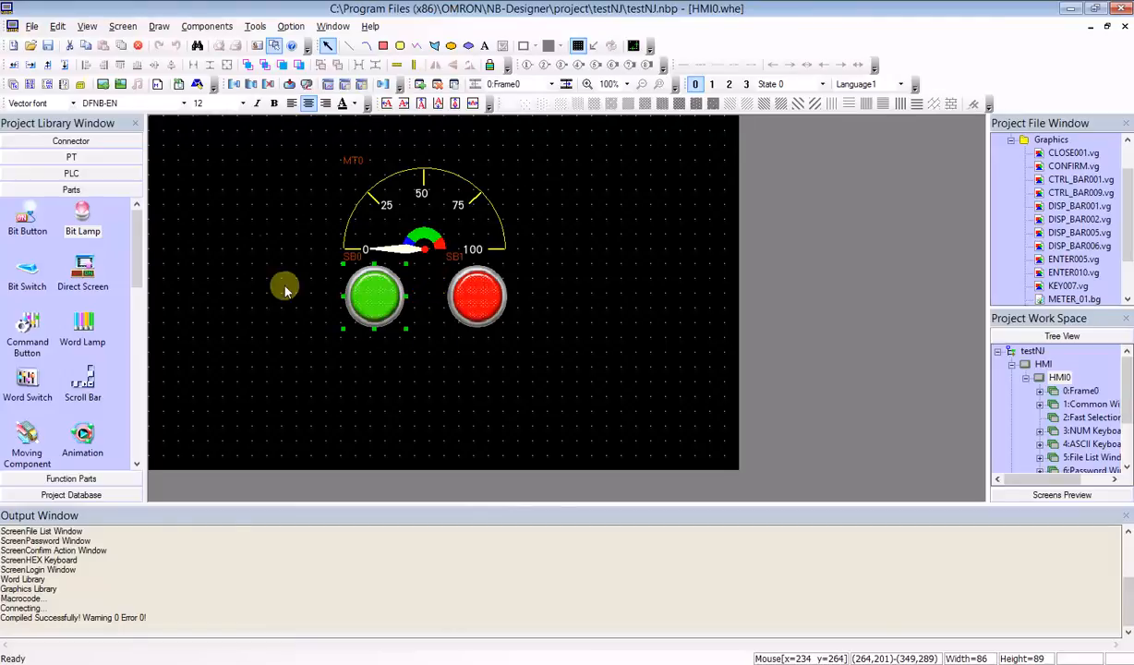
- Open the PT properties of HMI0 in the testNJ project and examine its IP address and subnet mask
double_click(1025, 352)
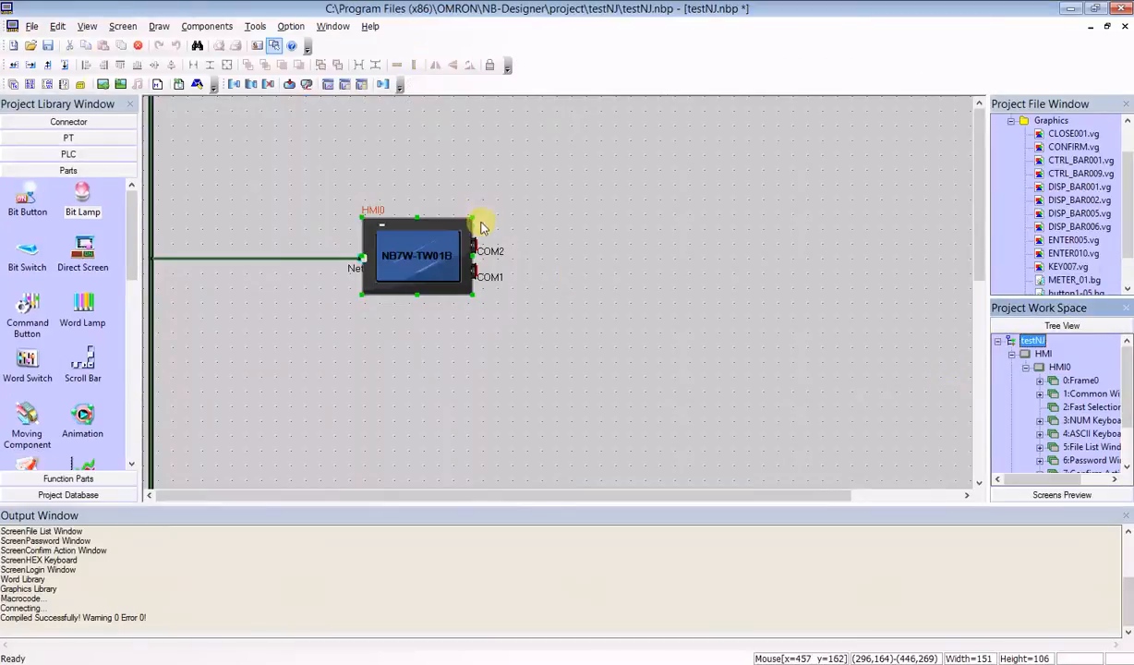
double_click(416, 264)
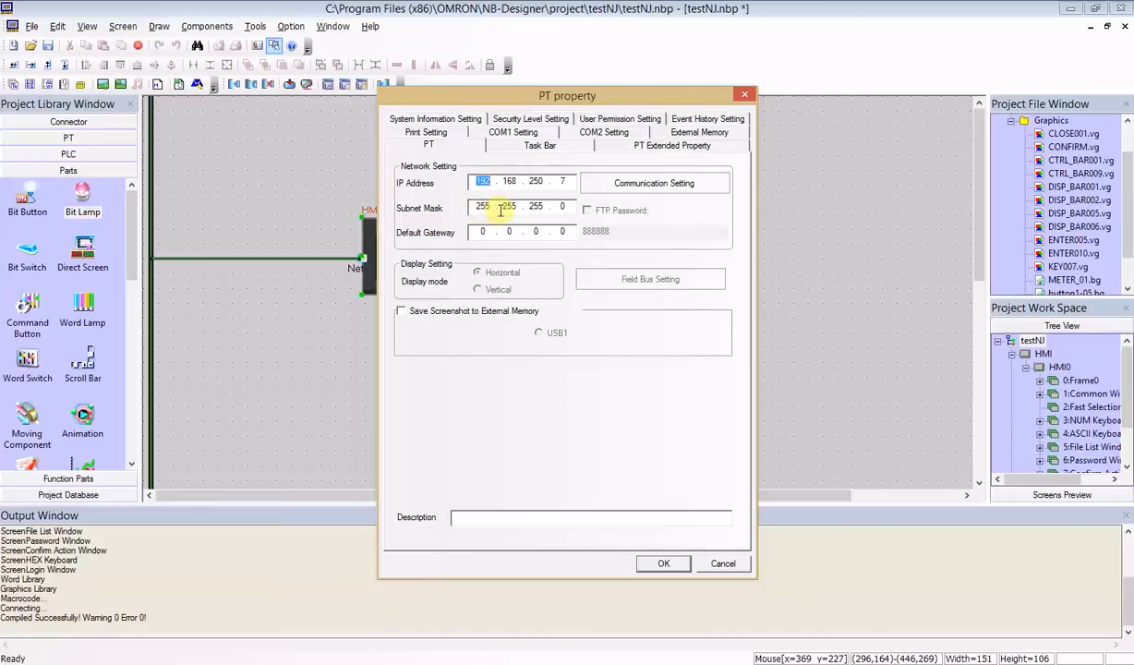
double_click(562, 181)
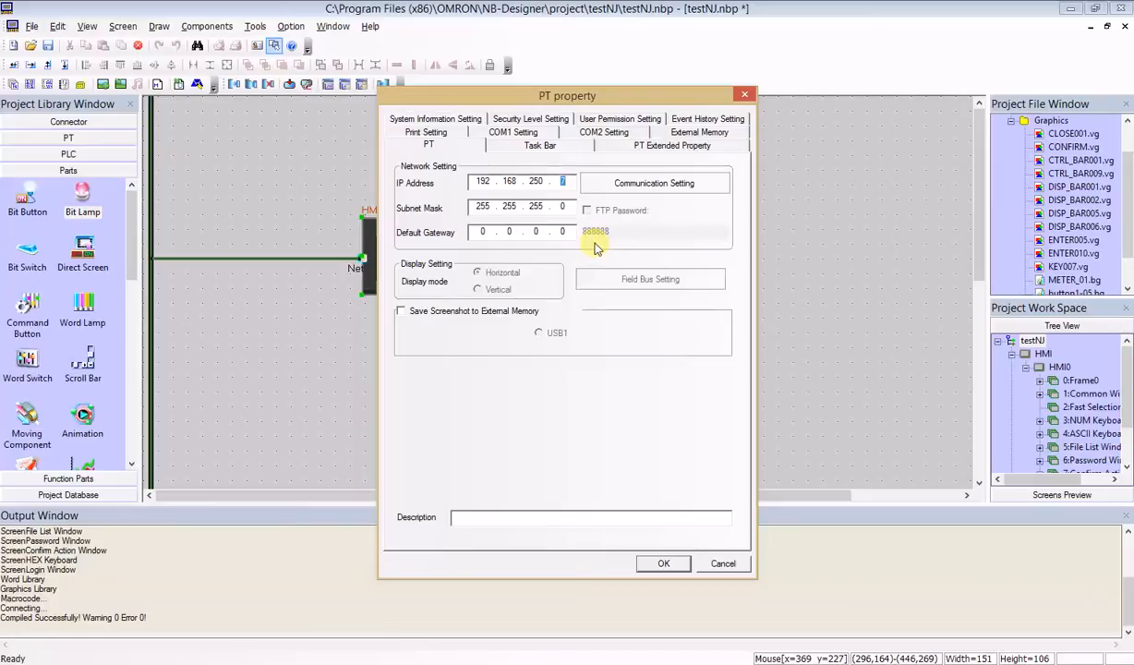
click(481, 207)
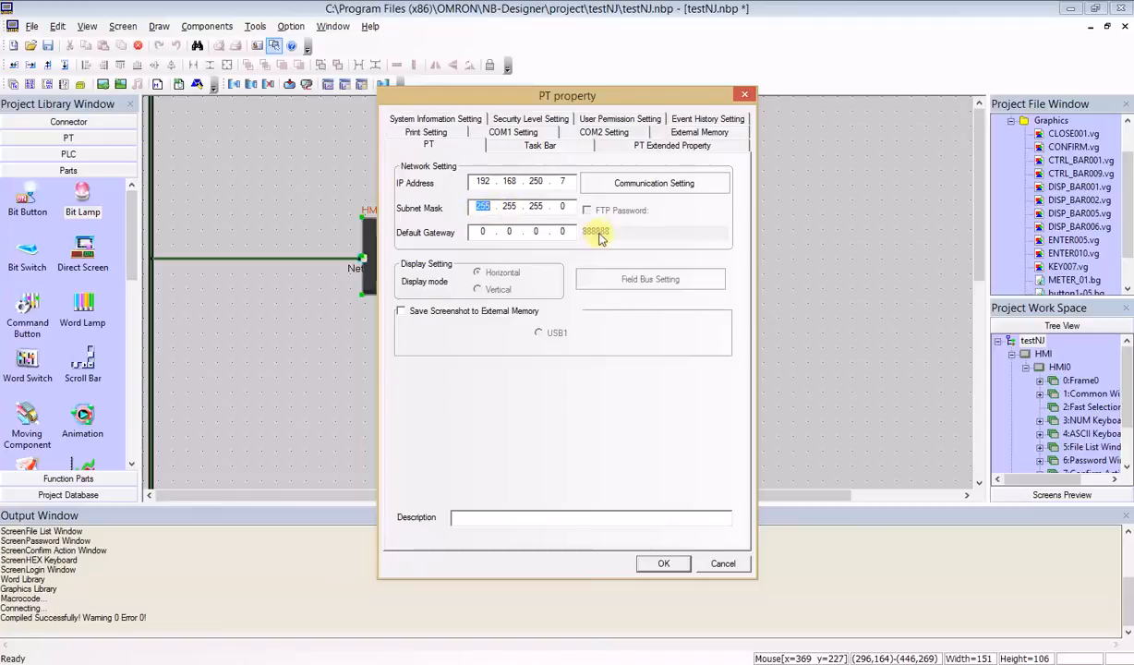
- Open the HMI0 entry in the communication settings and examine its IP address
click(627, 183)
double_click(472, 228)
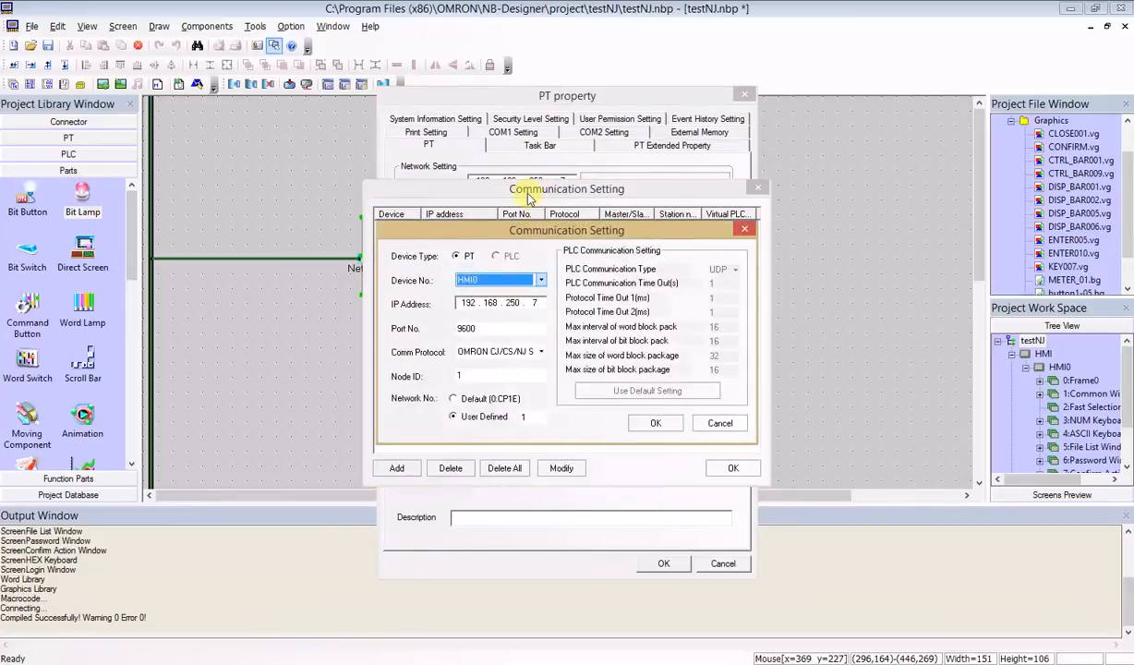
drag(536, 235, 559, 171)
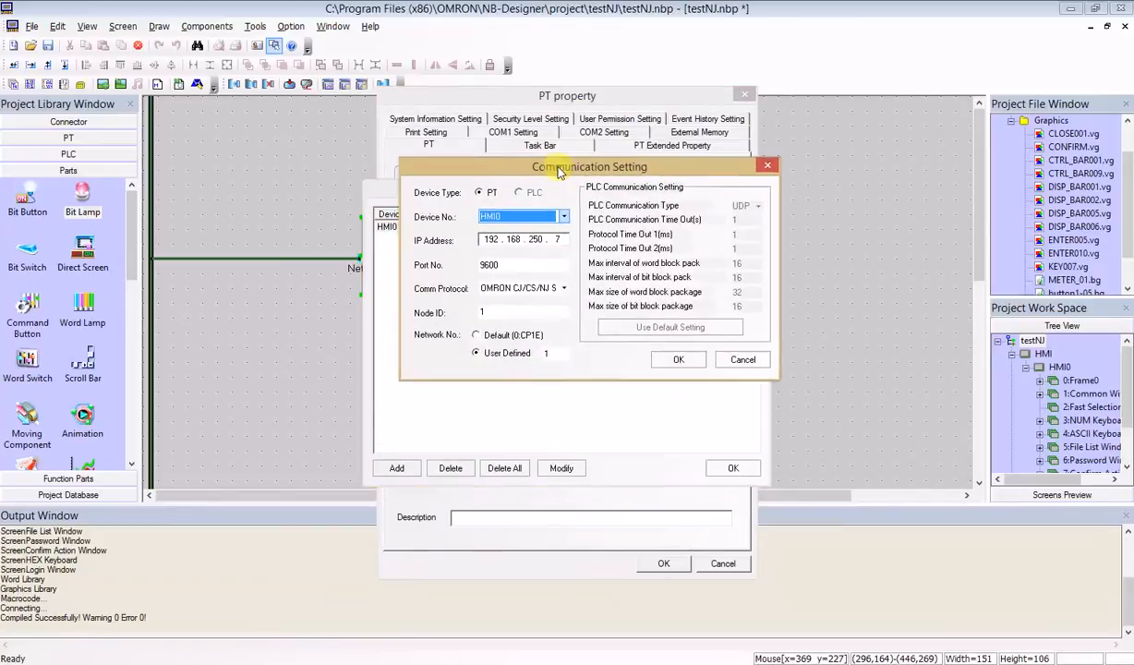
double_click(557, 239)
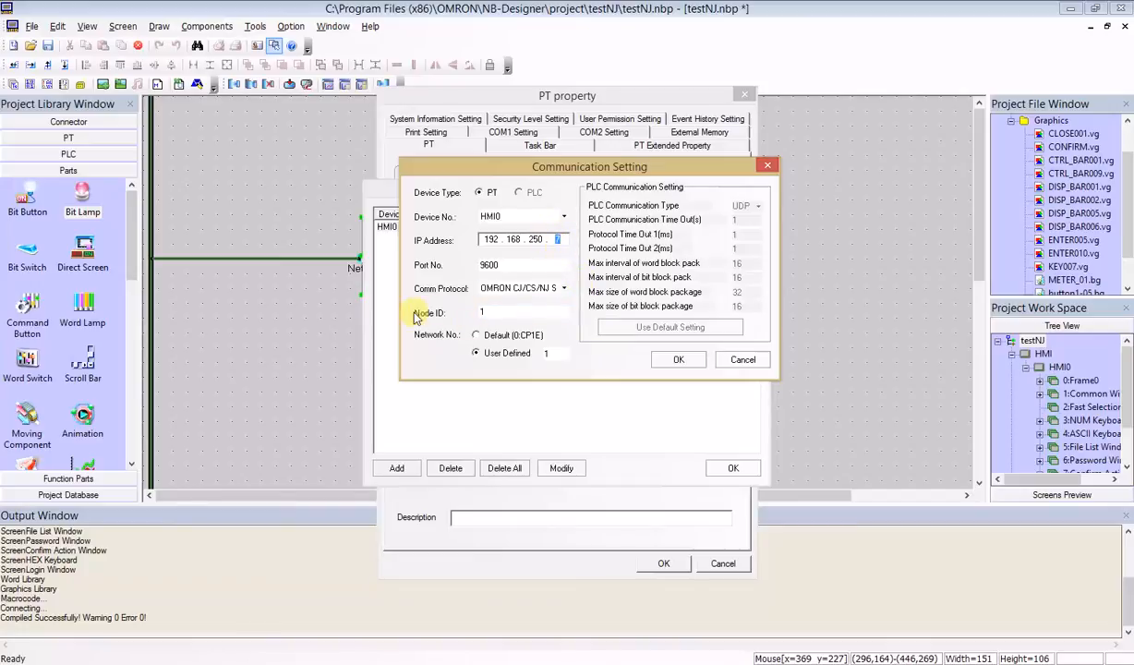
- Try node ID 7 for the HMI0 communication entry and set it back to 1
click(479, 314)
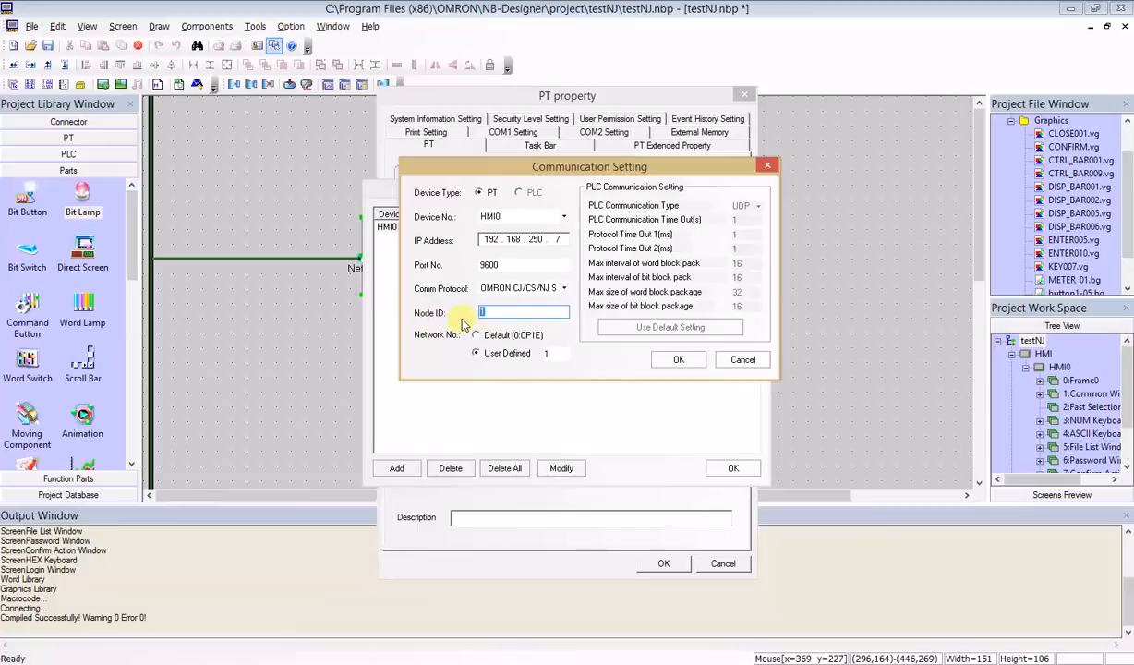
text(7)
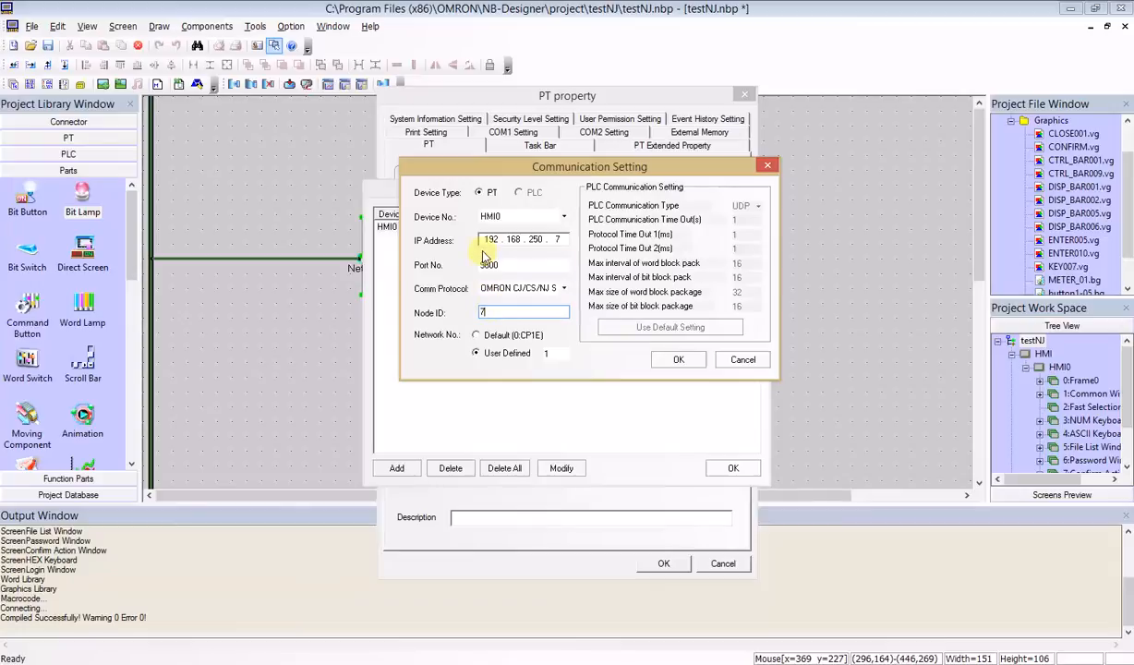
double_click(500, 312)
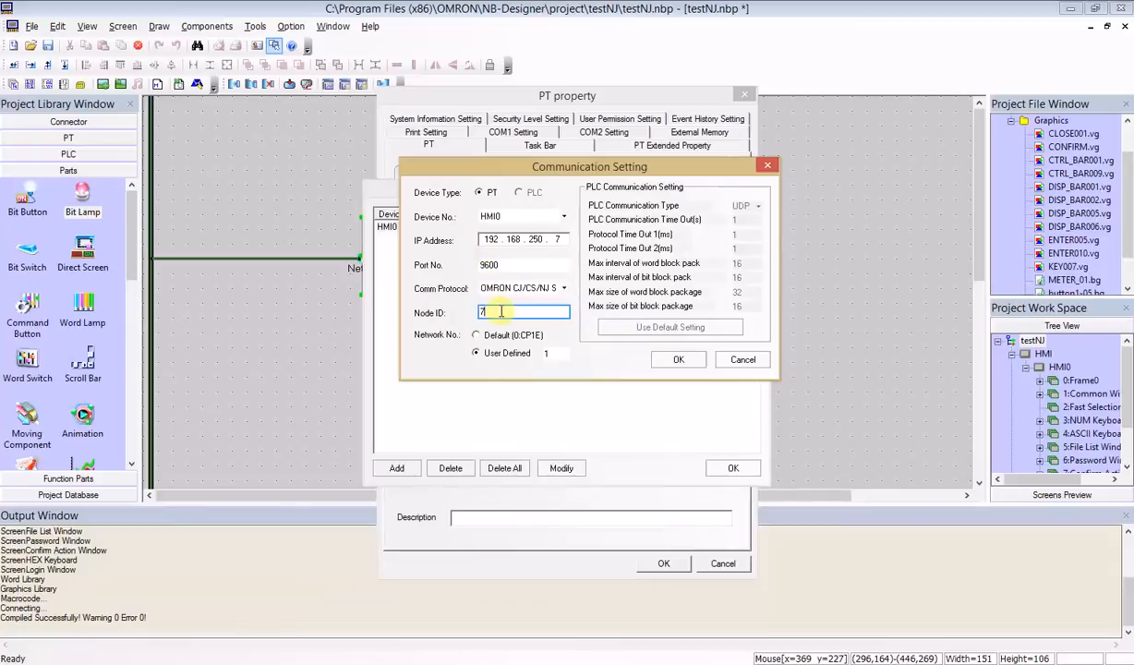
text(1)
- Switch HMI0's network number to Default (0:CP1E) and back to User Defined with the value 1
click(478, 335)
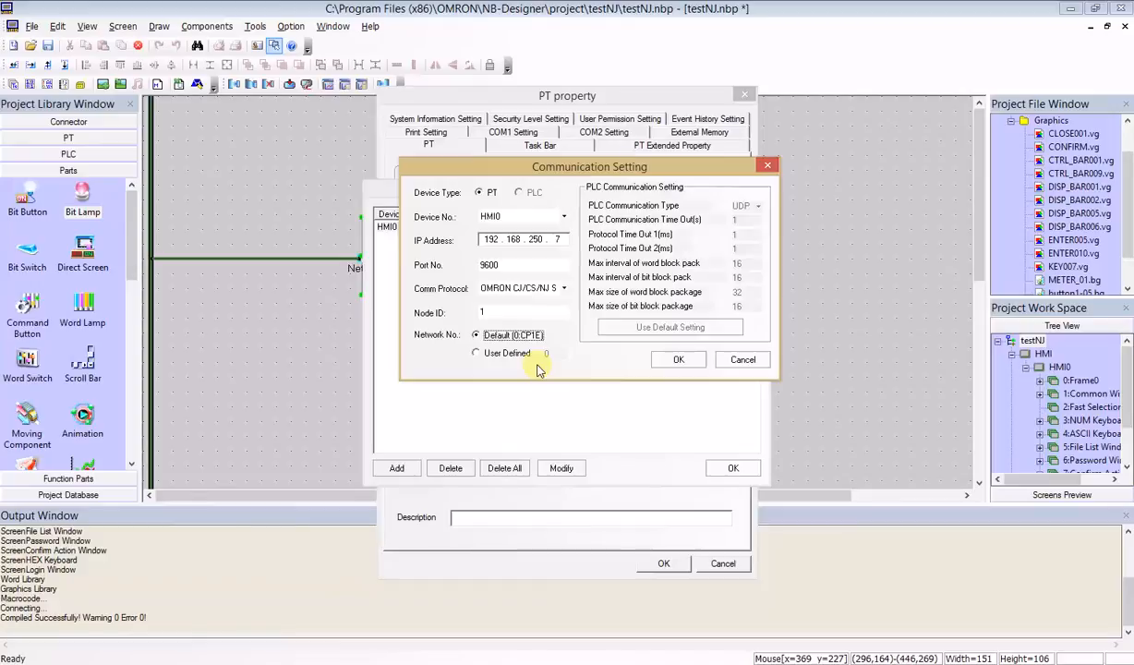
click(477, 353)
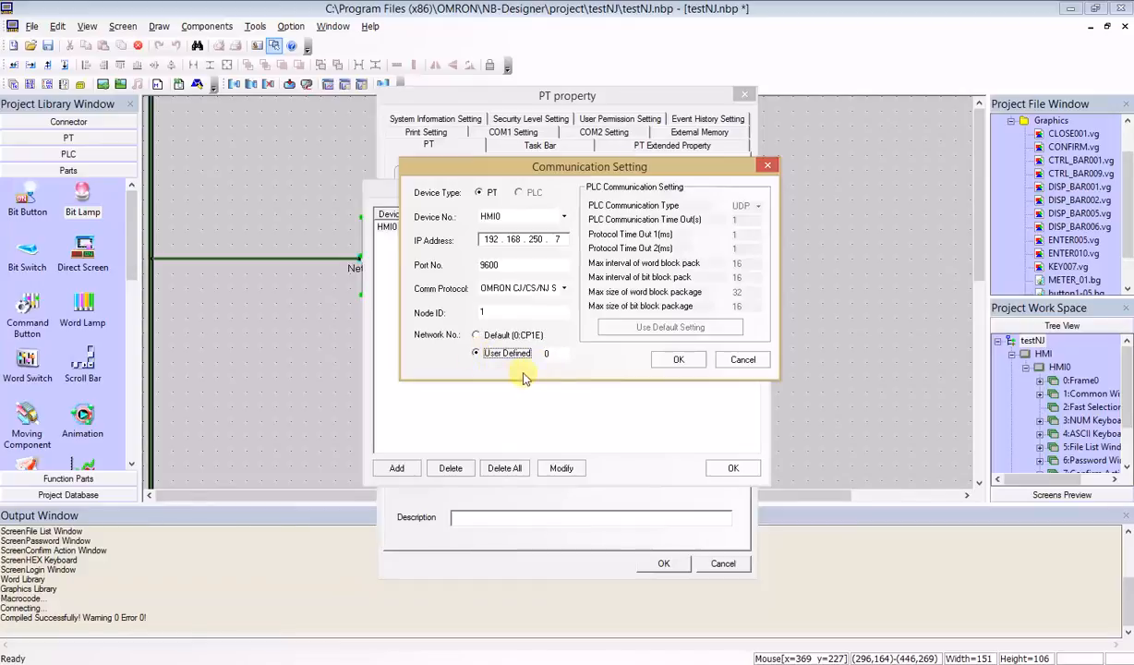
click(547, 353)
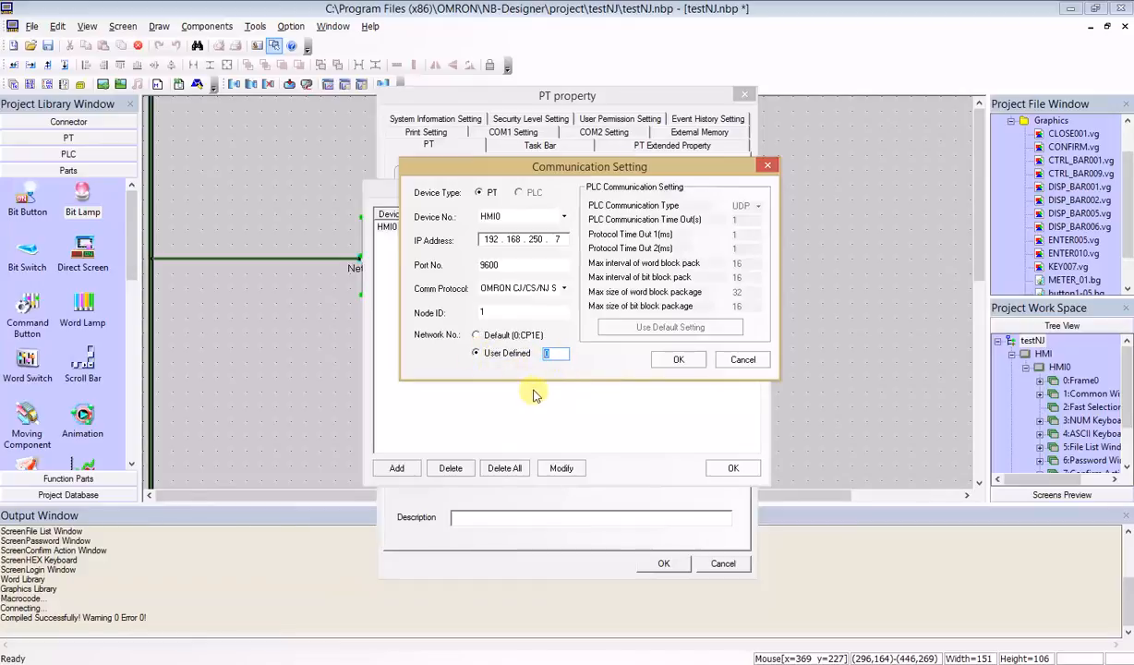
text(1)
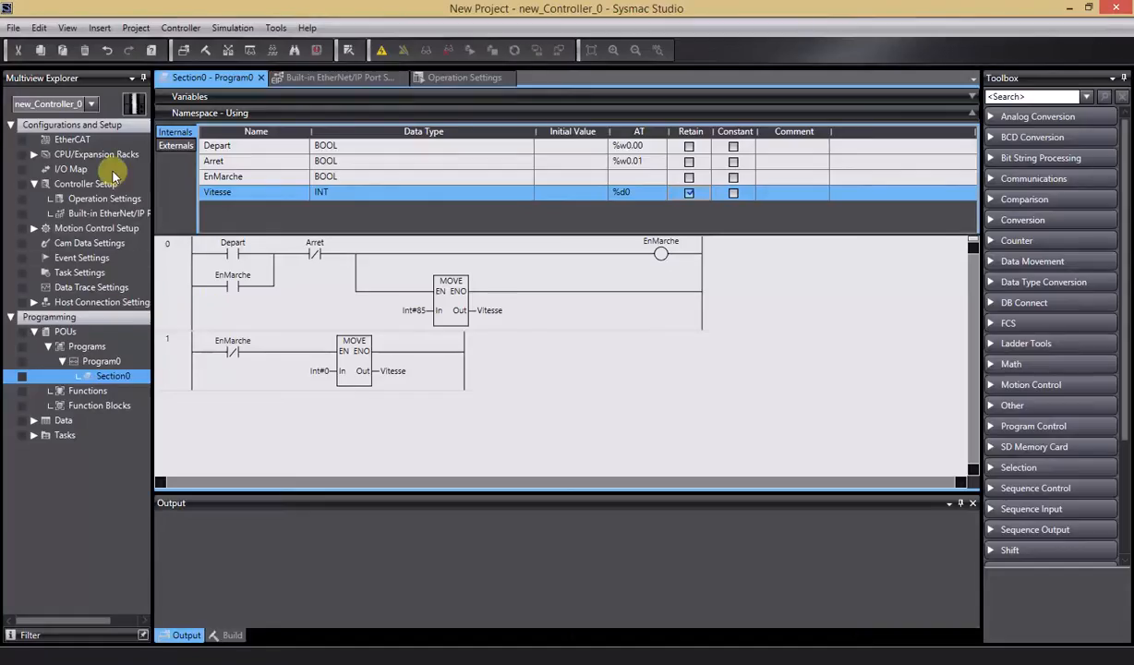
- Switch to Sysmac Studio and examine the built-in EtherNet/IP port's fixed IP address and subnet mask in the TCP/IP settings
click(82, 216)
double_click(82, 219)
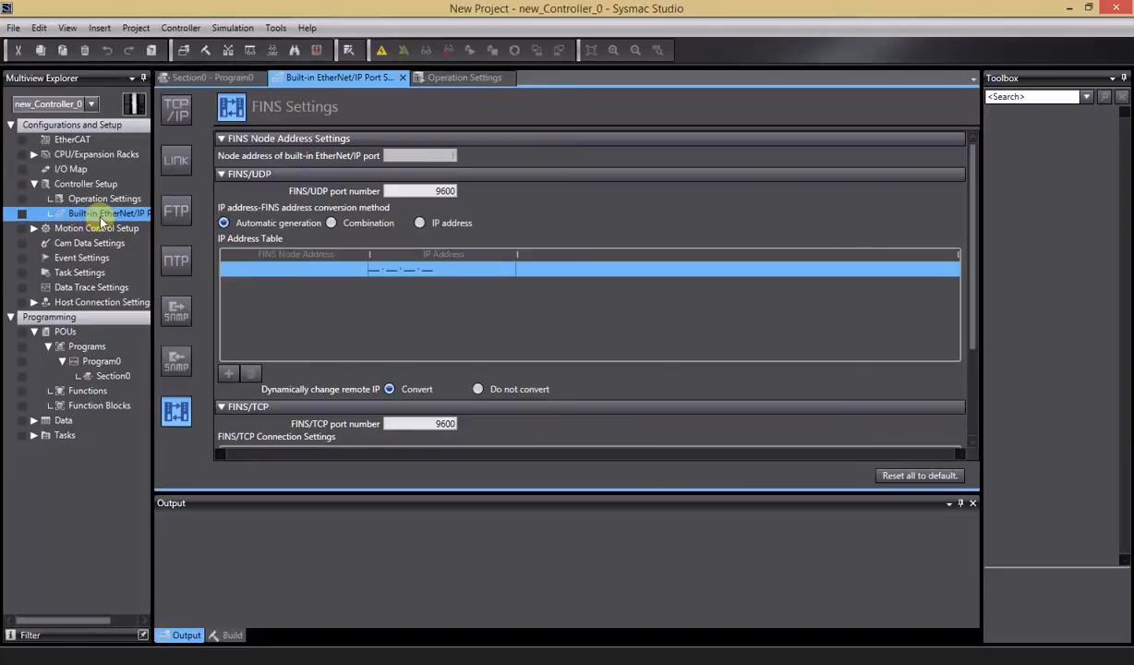
click(177, 108)
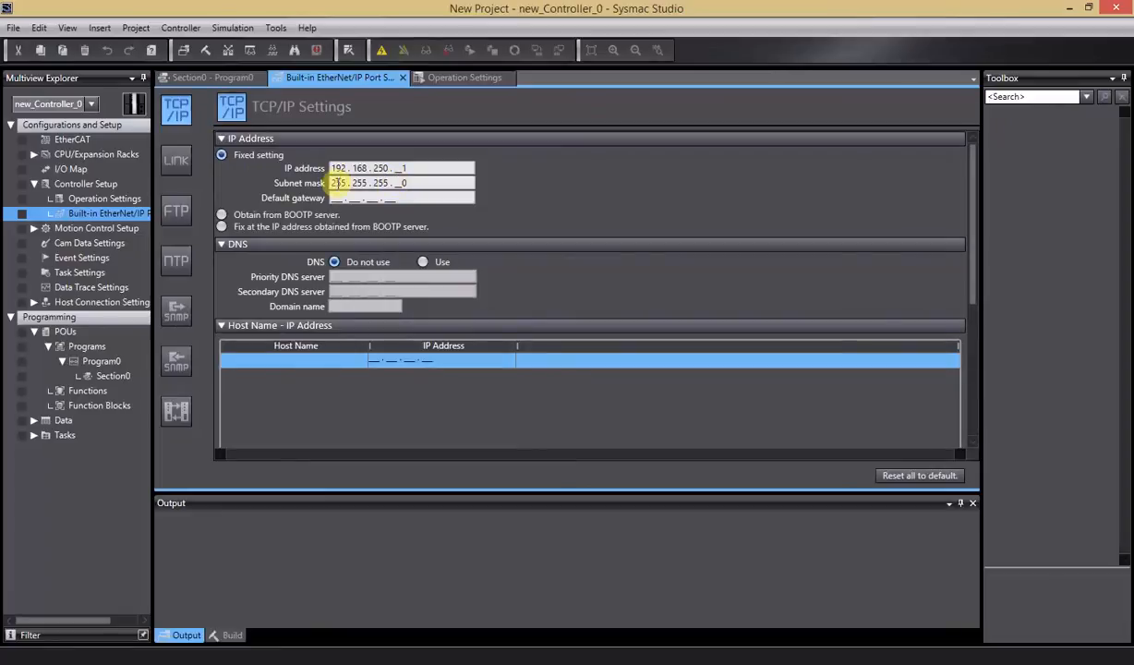
click(403, 183)
click(399, 168)
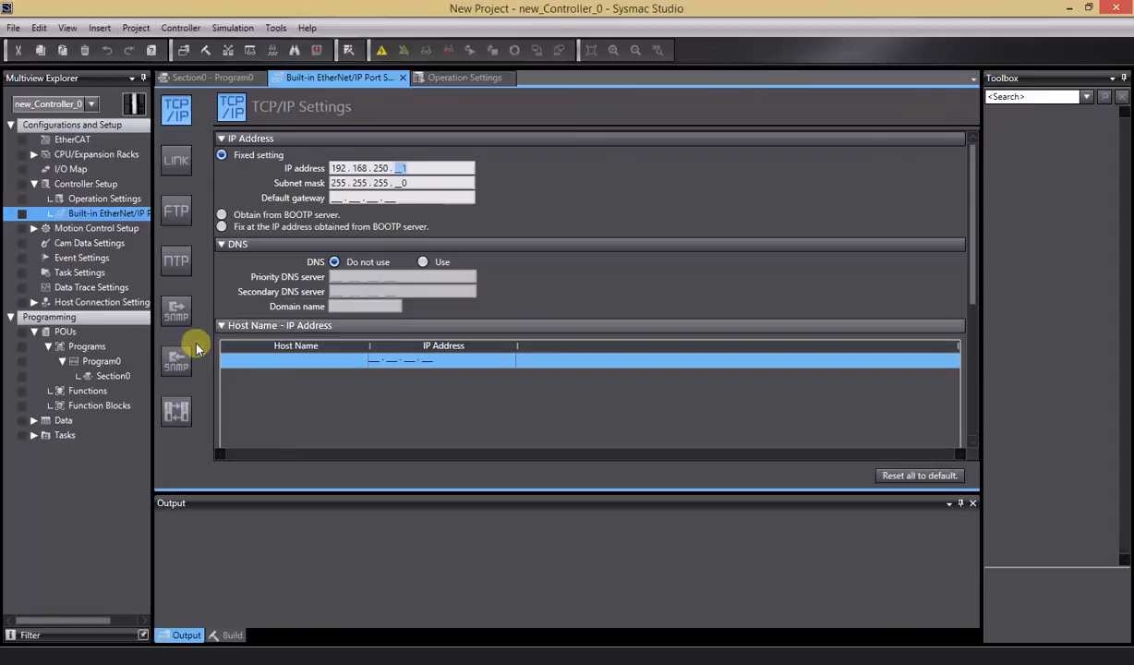
- Try the Combination conversion method in the port's FINS settings and return to Automatic generation
click(174, 412)
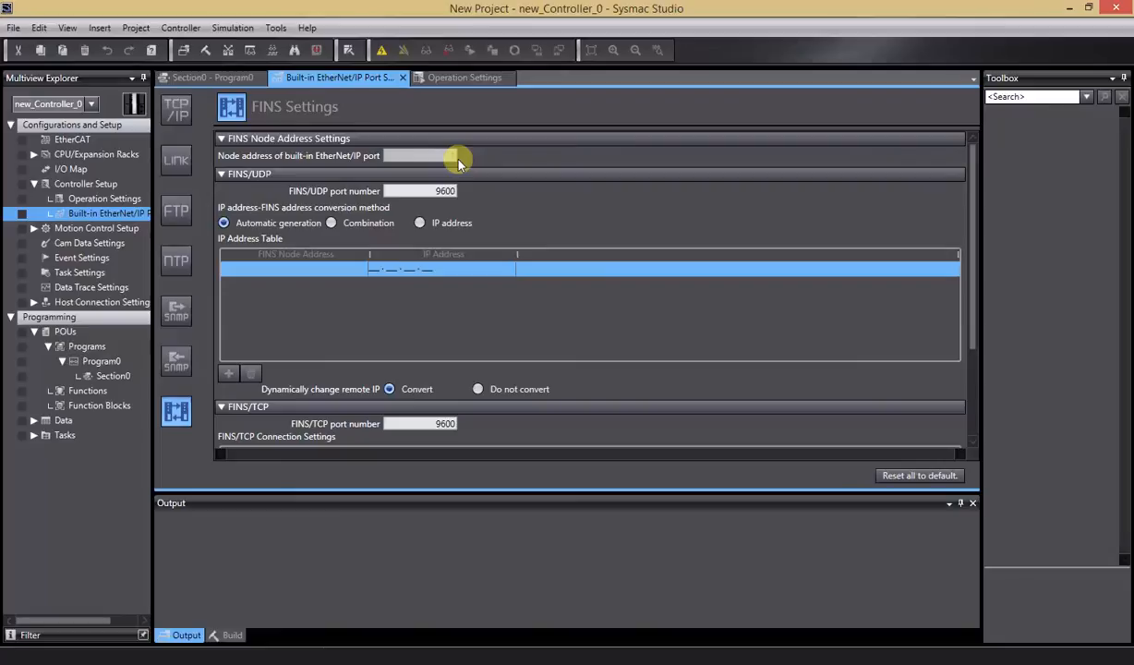
click(330, 222)
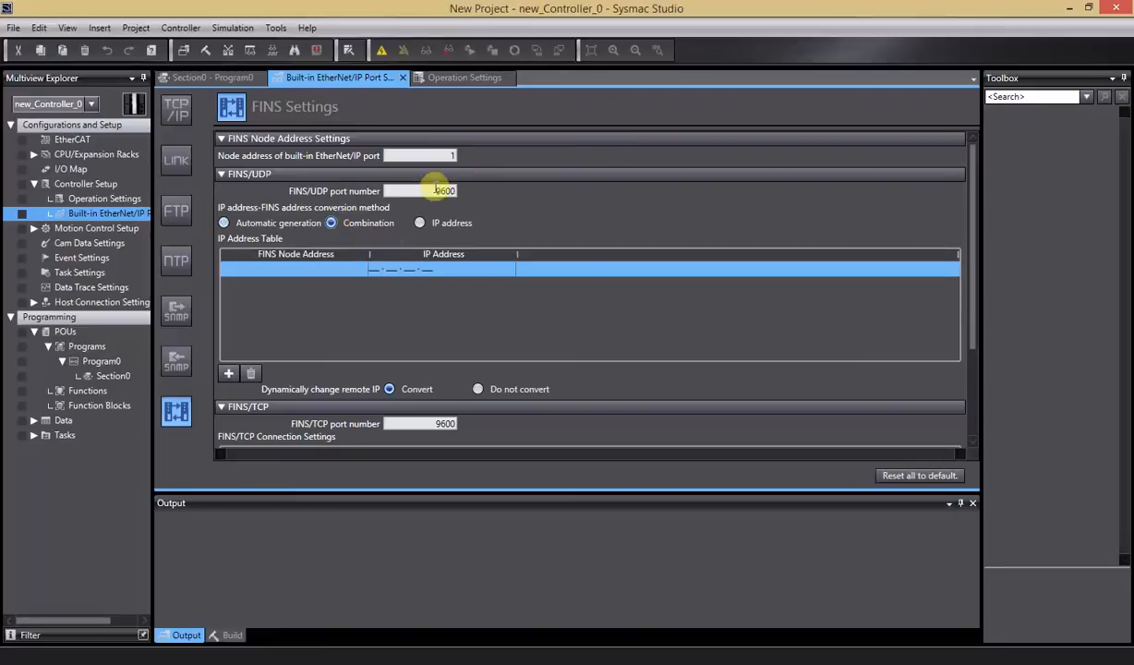
click(448, 155)
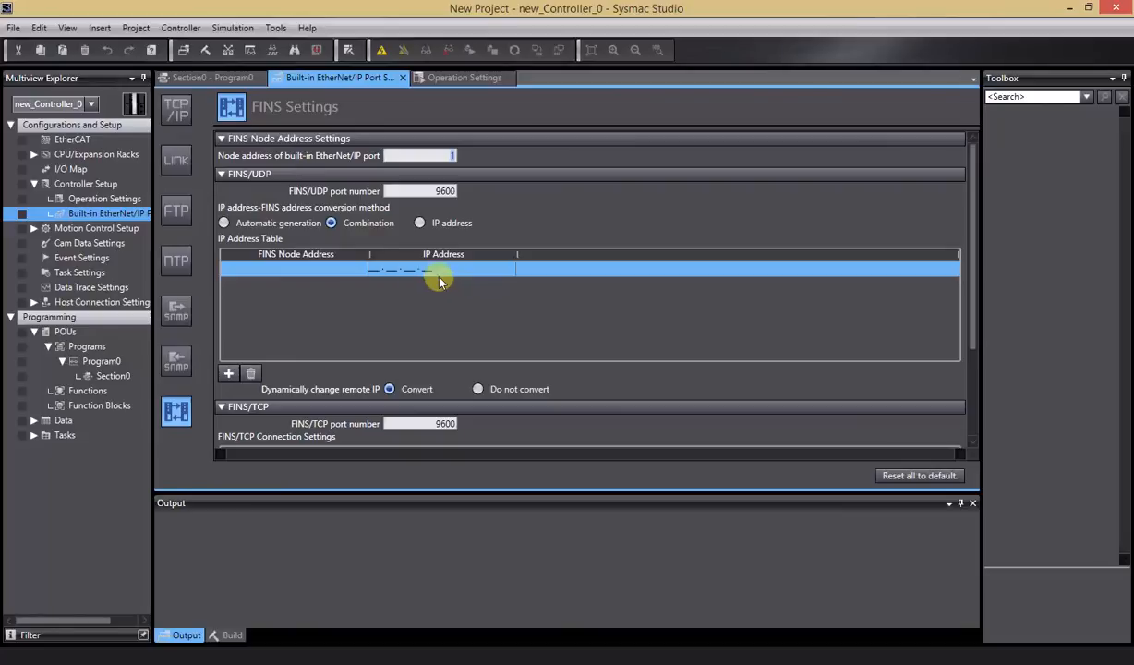
click(236, 223)
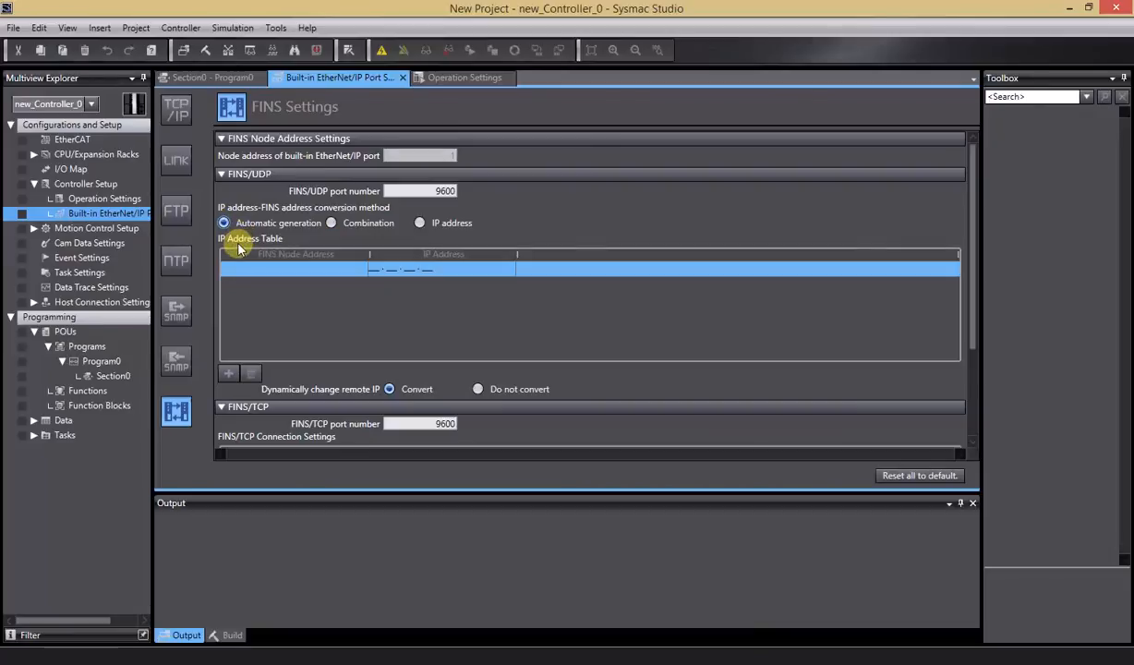
- In the controller's FINS operation settings, delete the existing local network table entry and add a new row
double_click(127, 204)
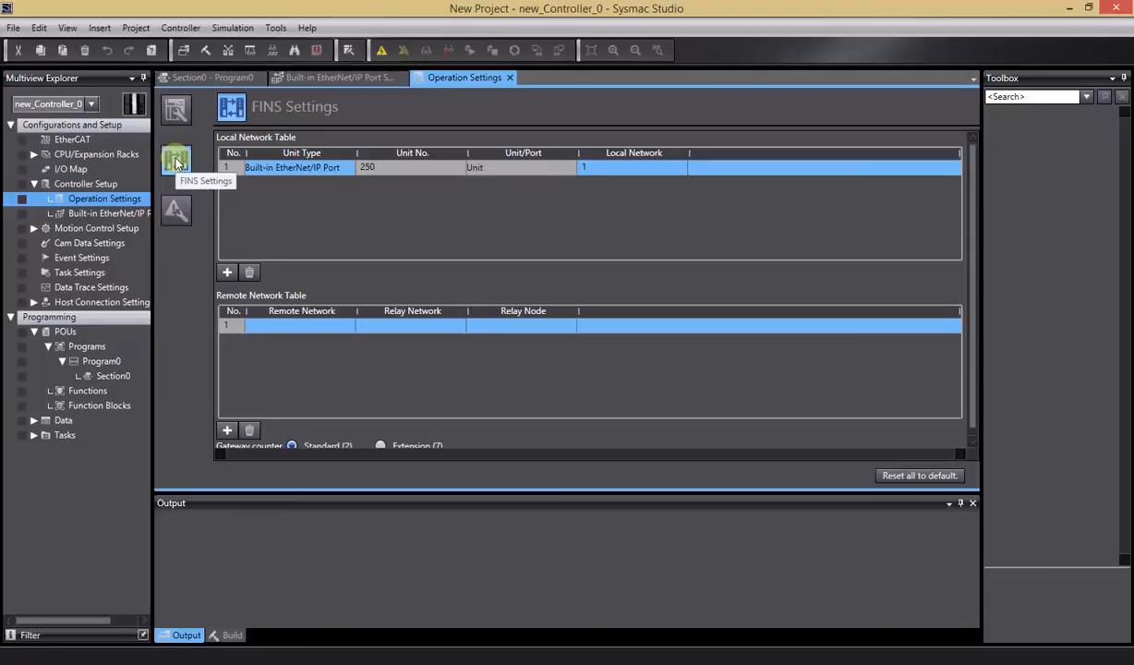
click(249, 272)
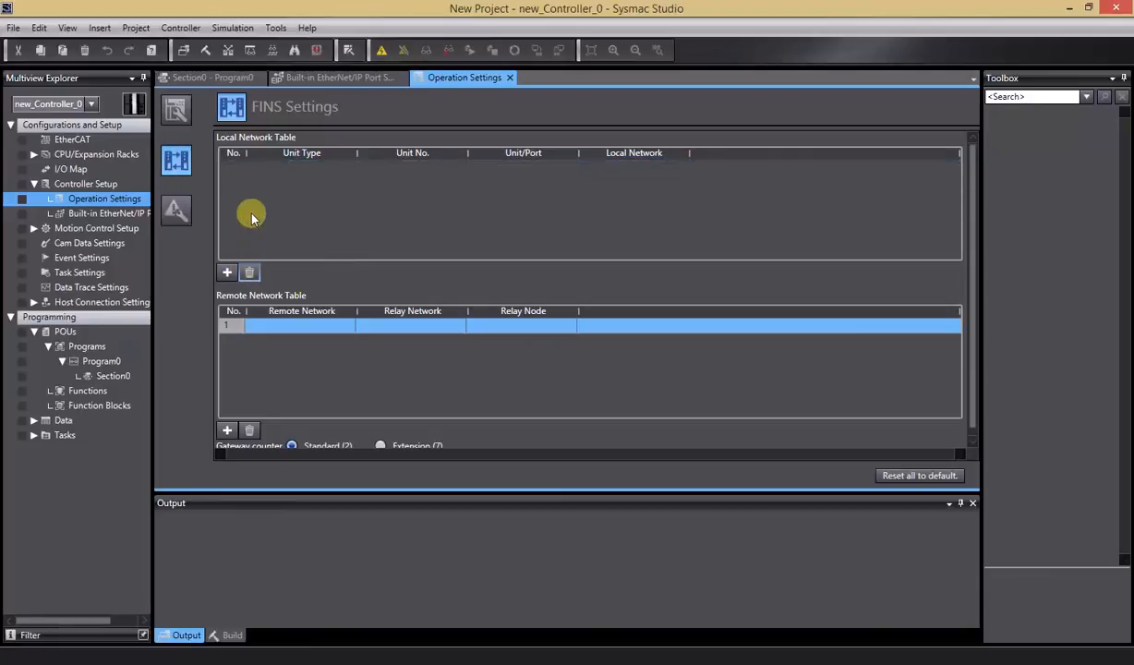
click(226, 273)
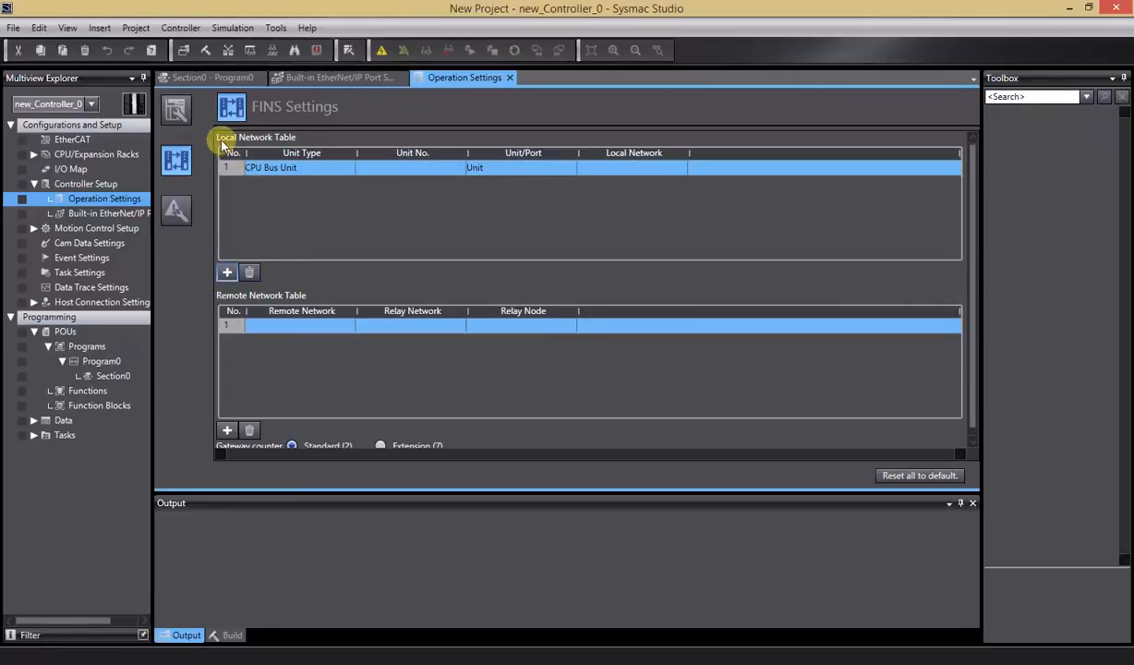
- Set the new local network row's unit type to Built-in EtherNet/IP Port and its local network number to 1
click(283, 169)
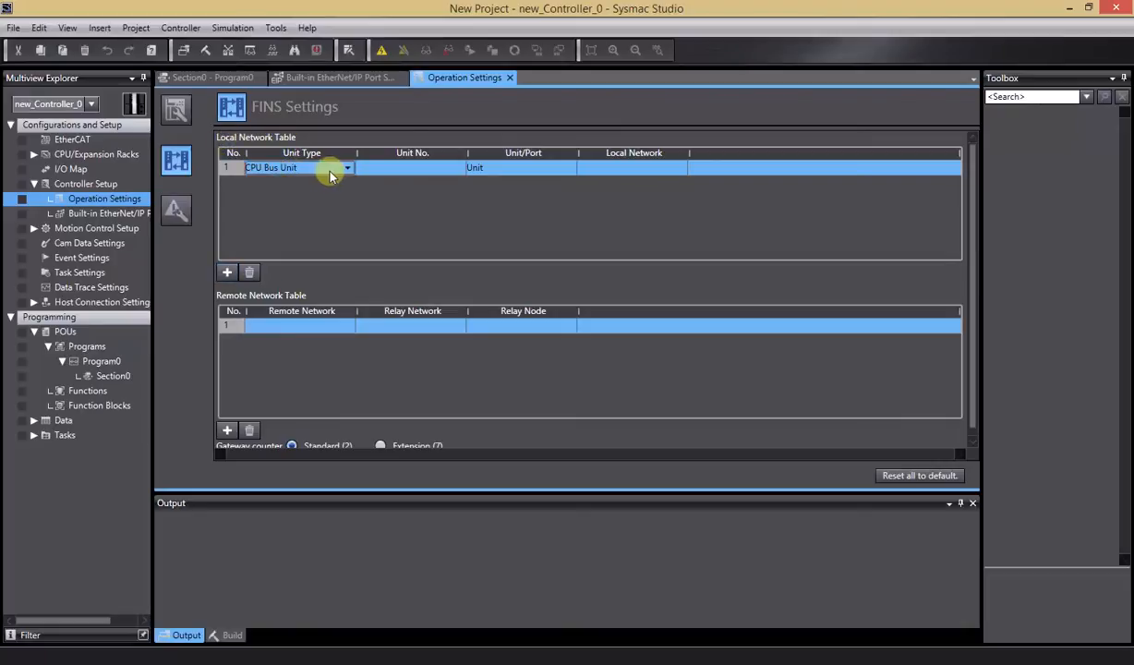
click(345, 169)
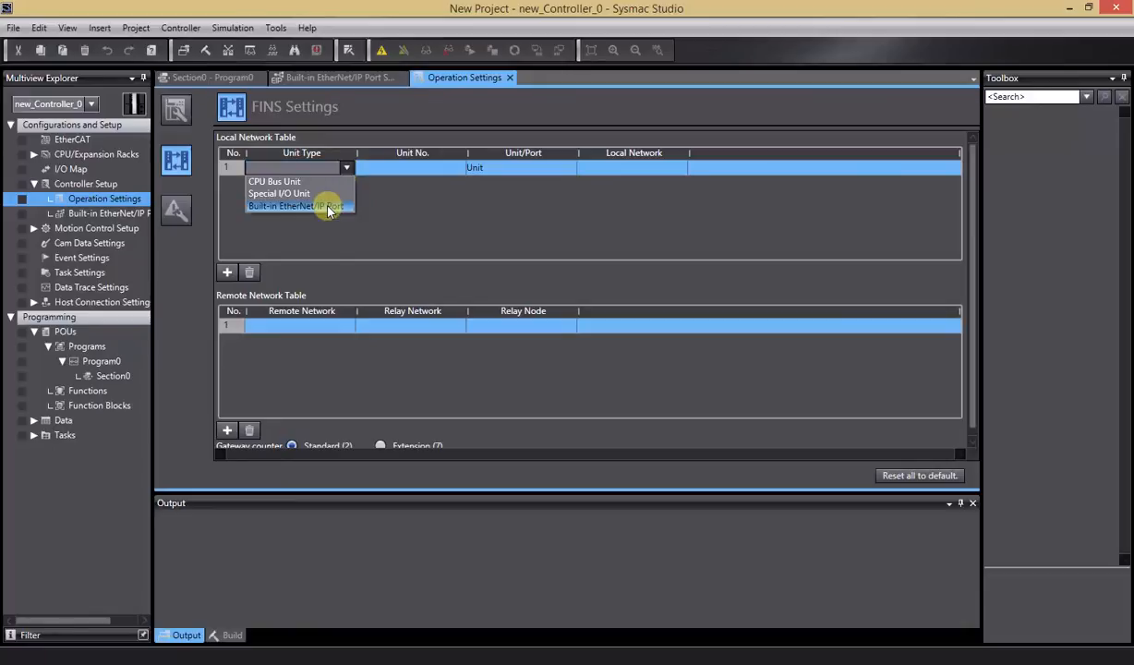
click(328, 207)
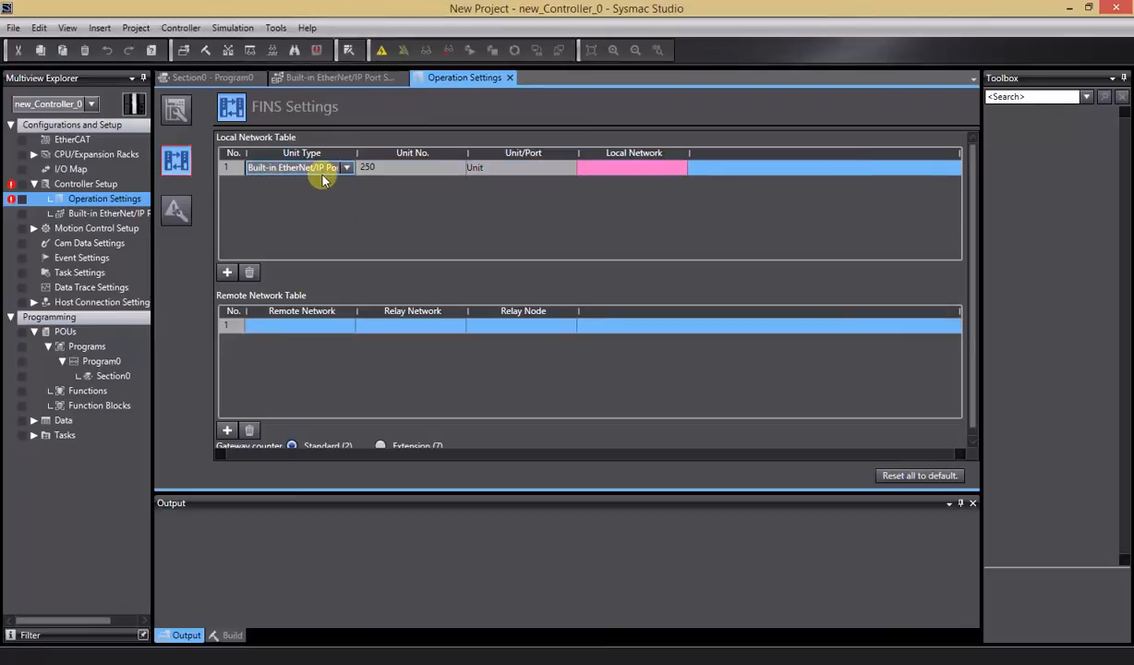
click(580, 166)
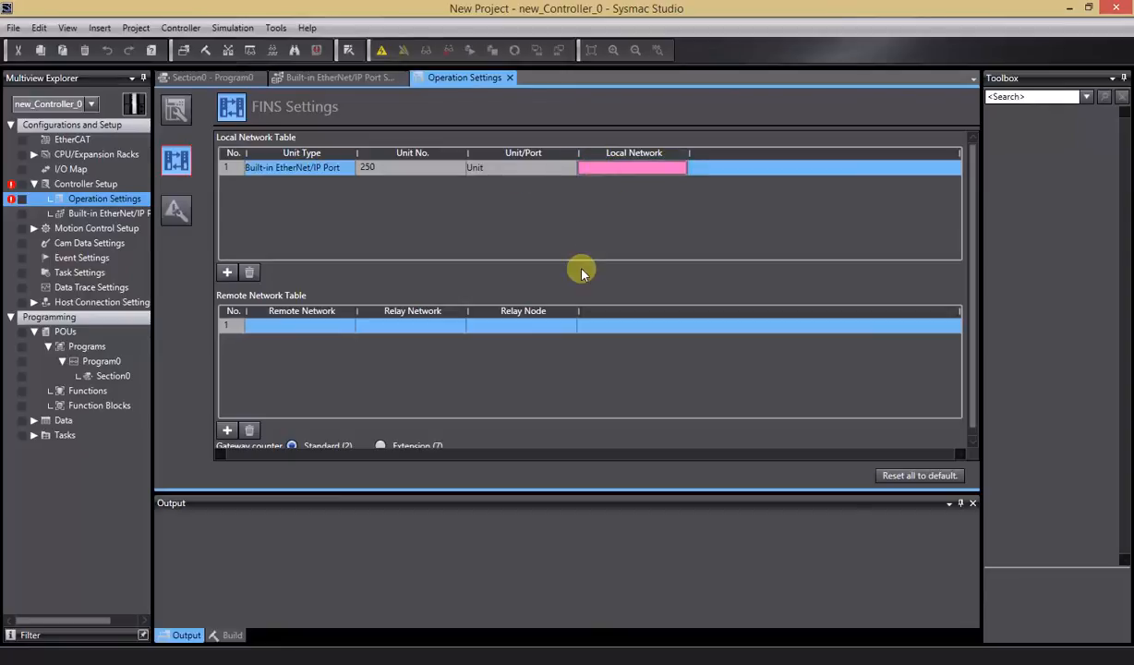
text(1)
key(Return)
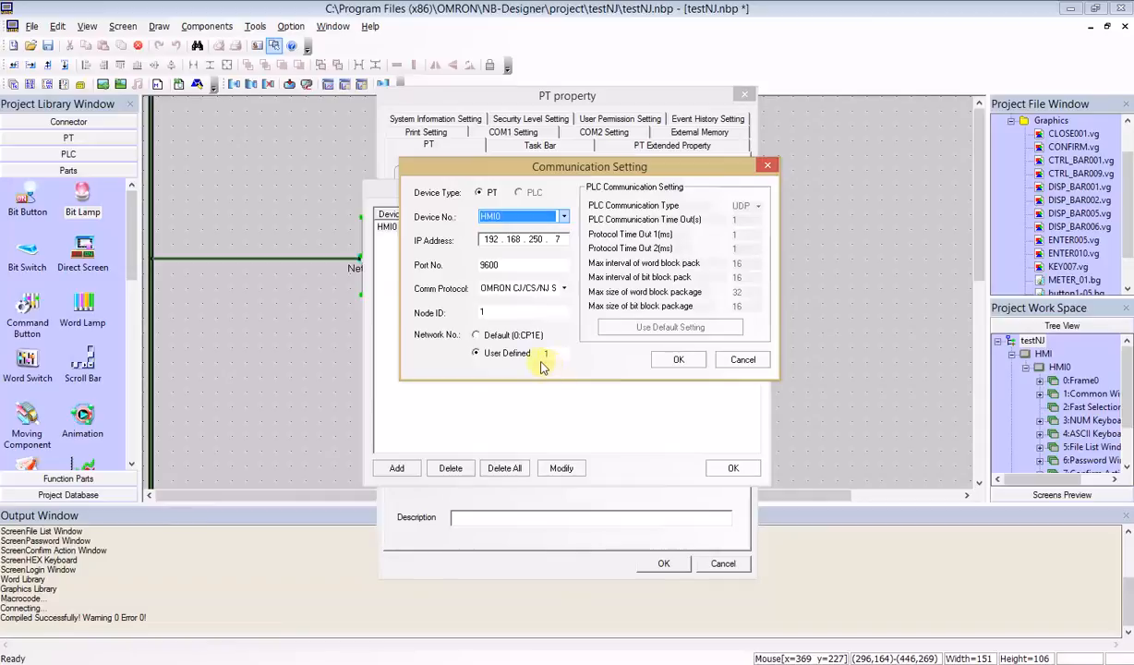
- Switch to NB-Designer, set HMI0's node ID to 7 in its communication entry, and accept the PT properties
click(491, 311)
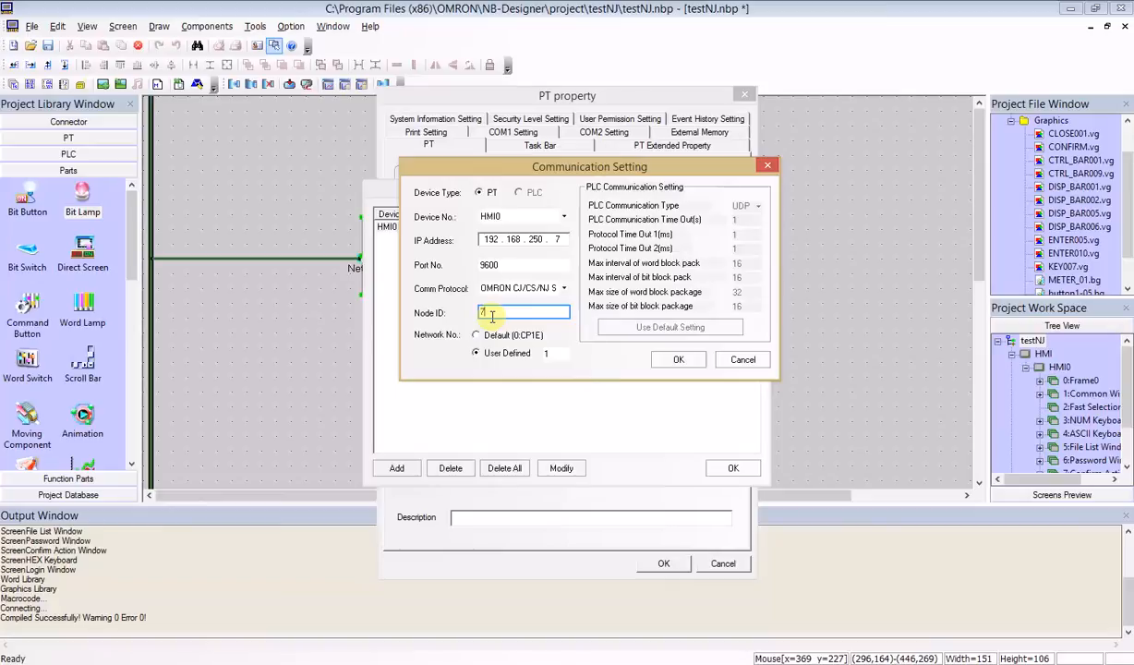
click(670, 360)
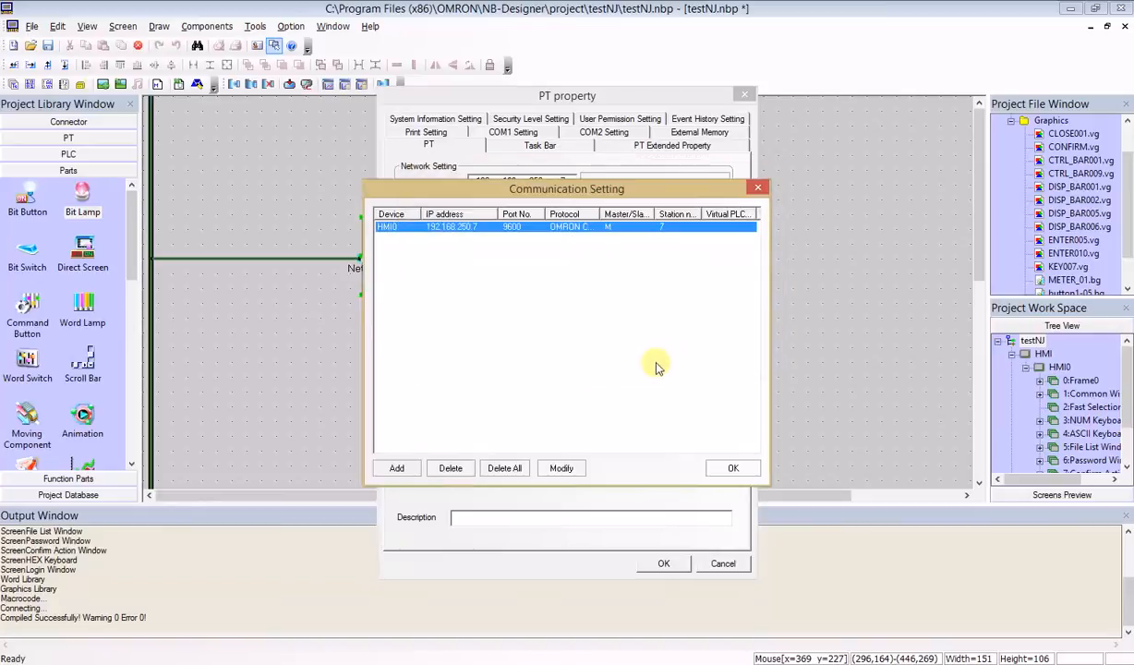
click(728, 469)
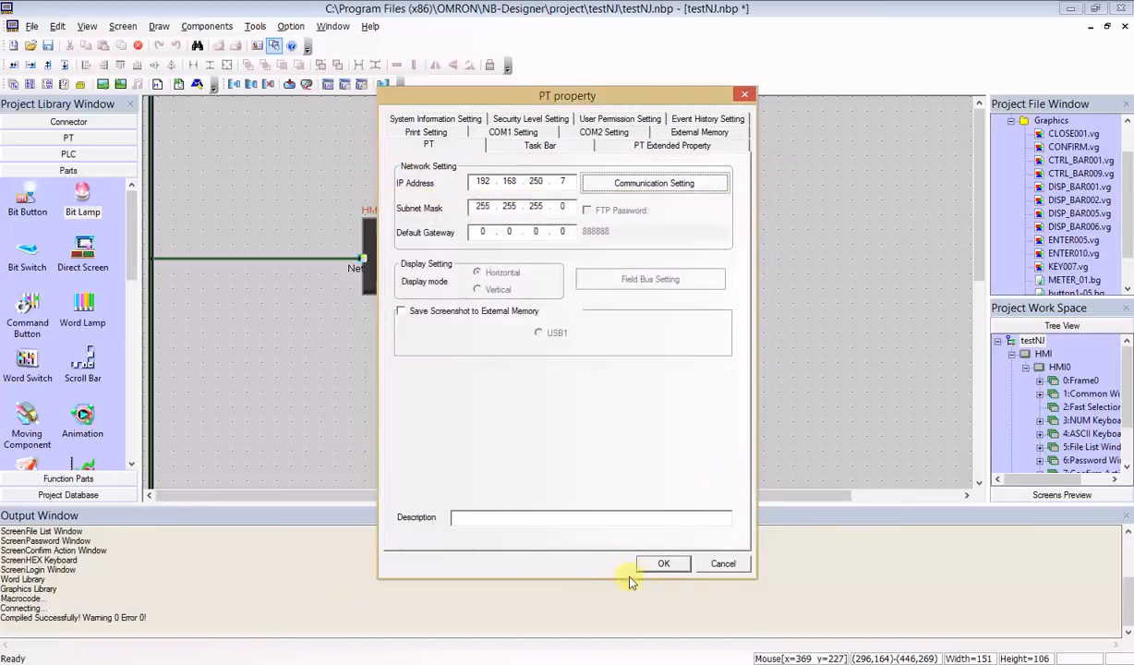
click(655, 563)
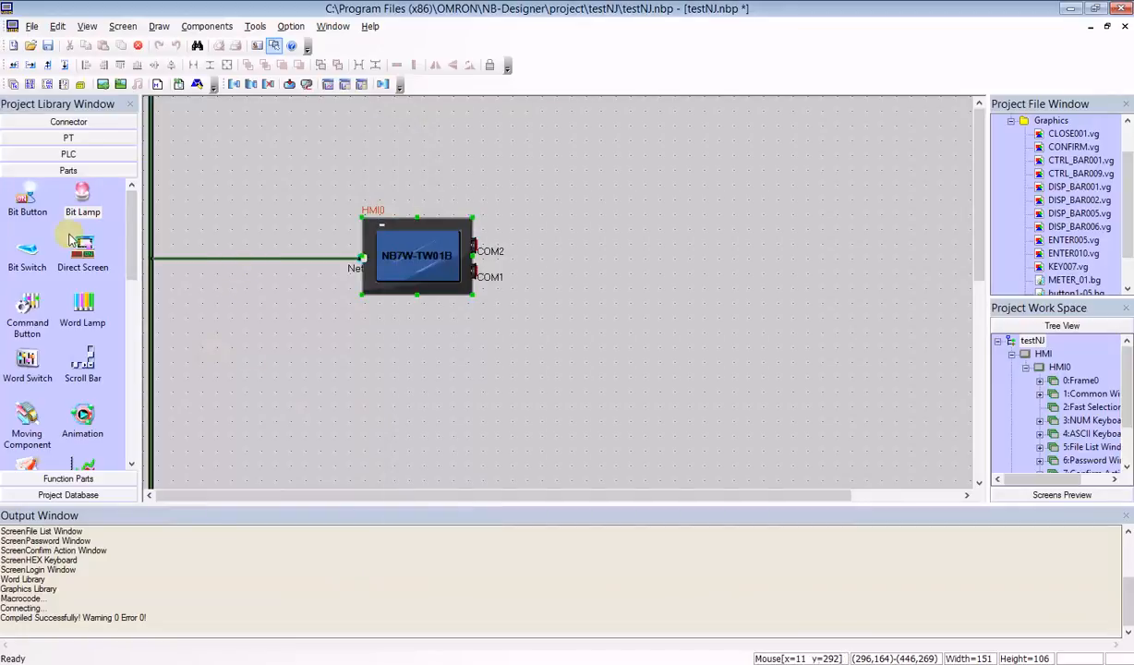
- Place an OMRON CJ/CS/NJ Series Ethernet(UDP Slave) PLC from the parts library below HMI0
click(67, 139)
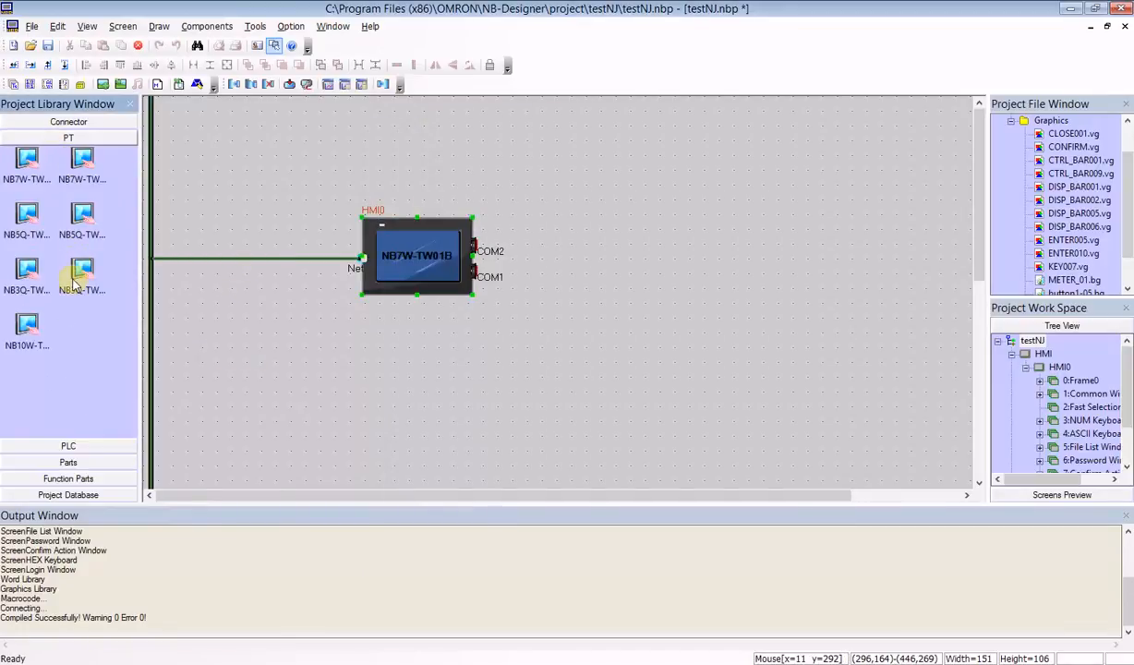
click(48, 140)
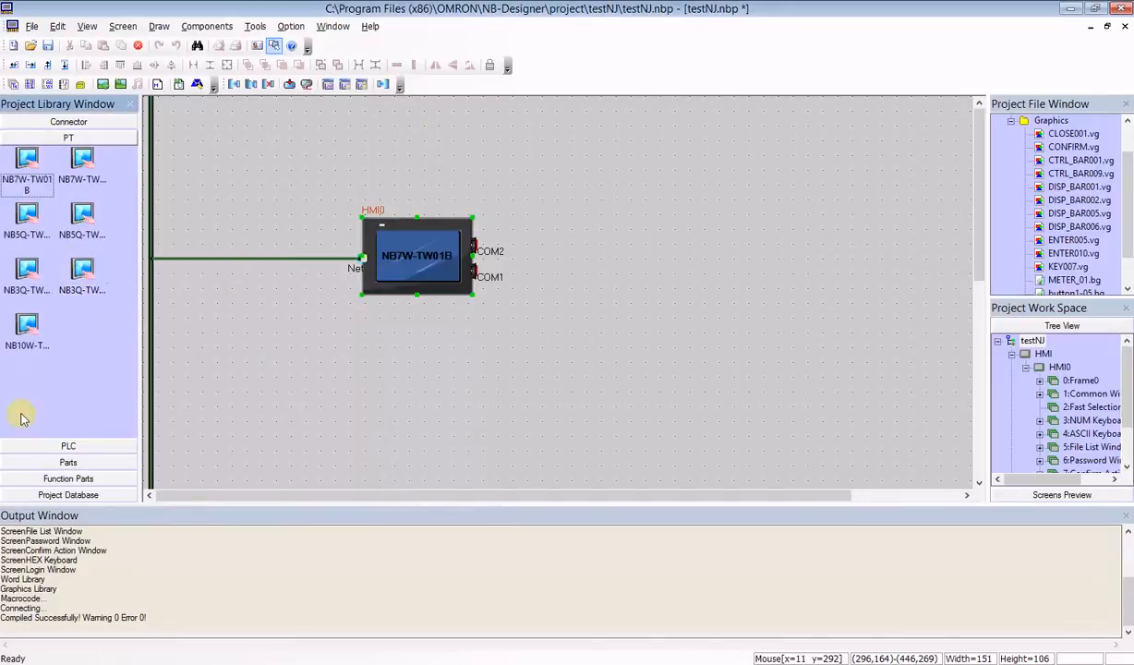
click(48, 450)
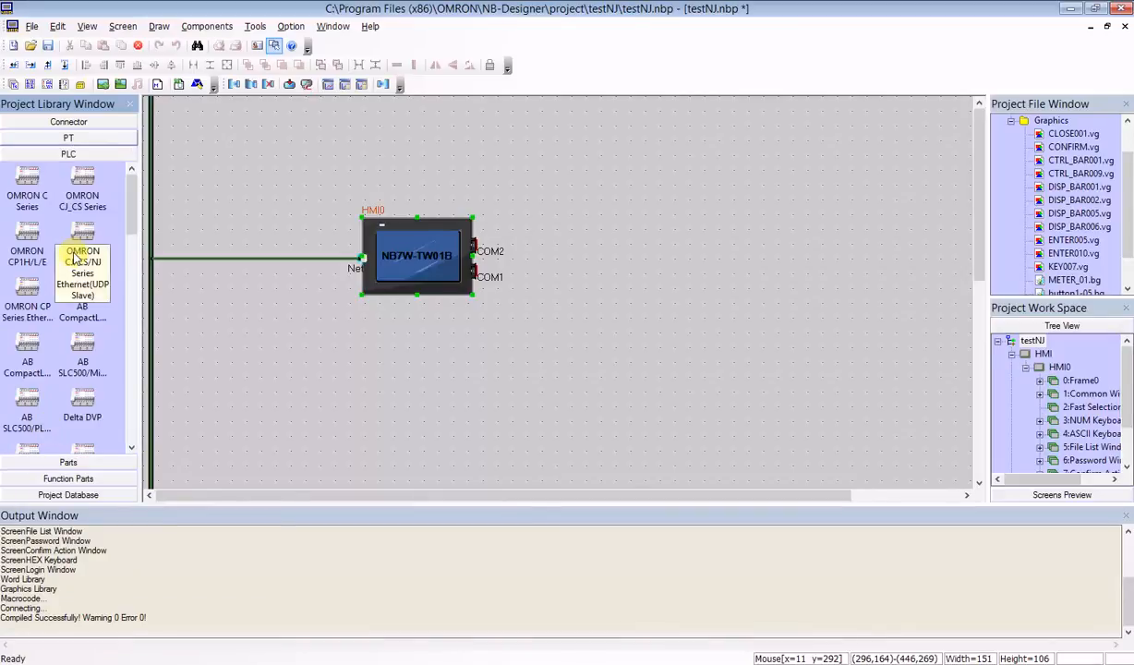
click(32, 294)
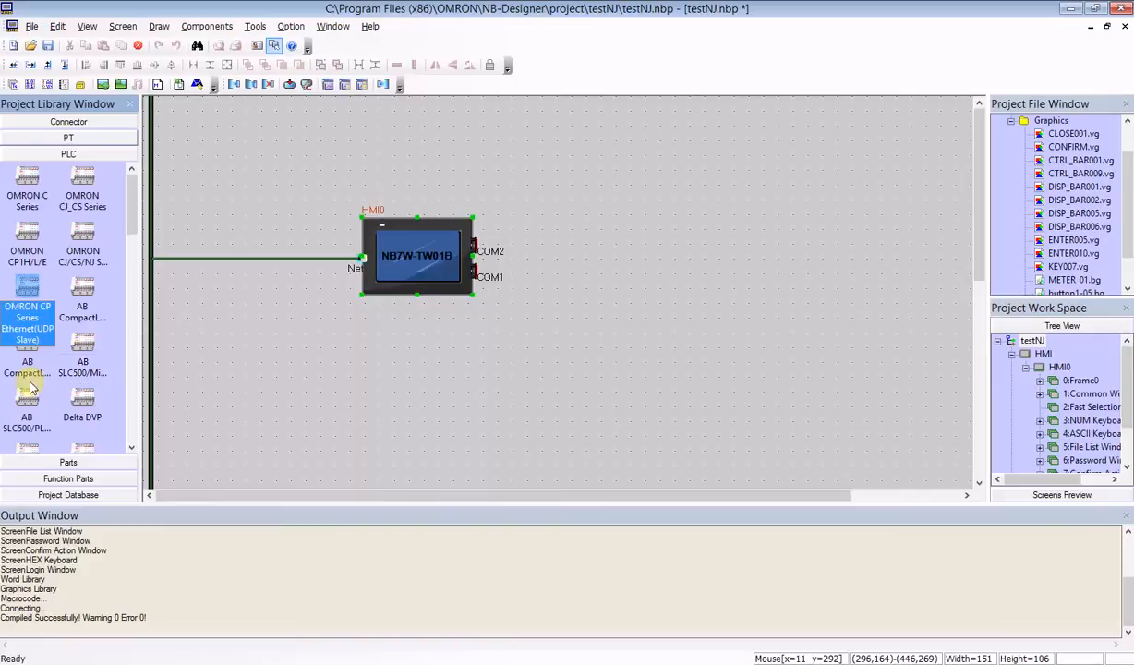
click(83, 233)
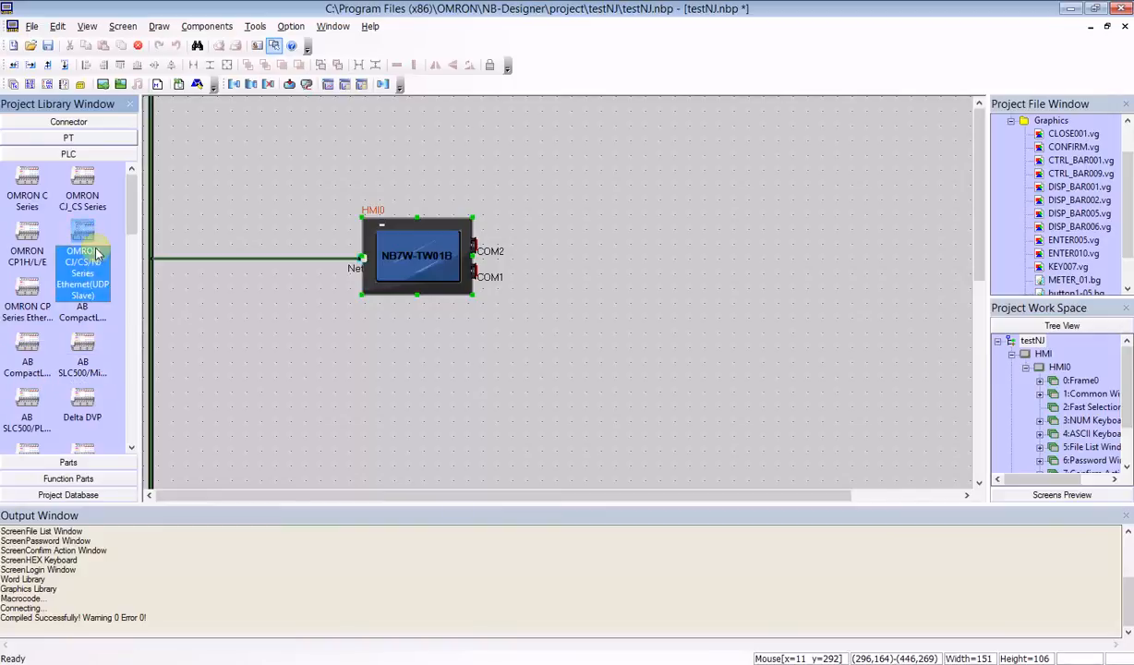
drag(84, 233, 369, 356)
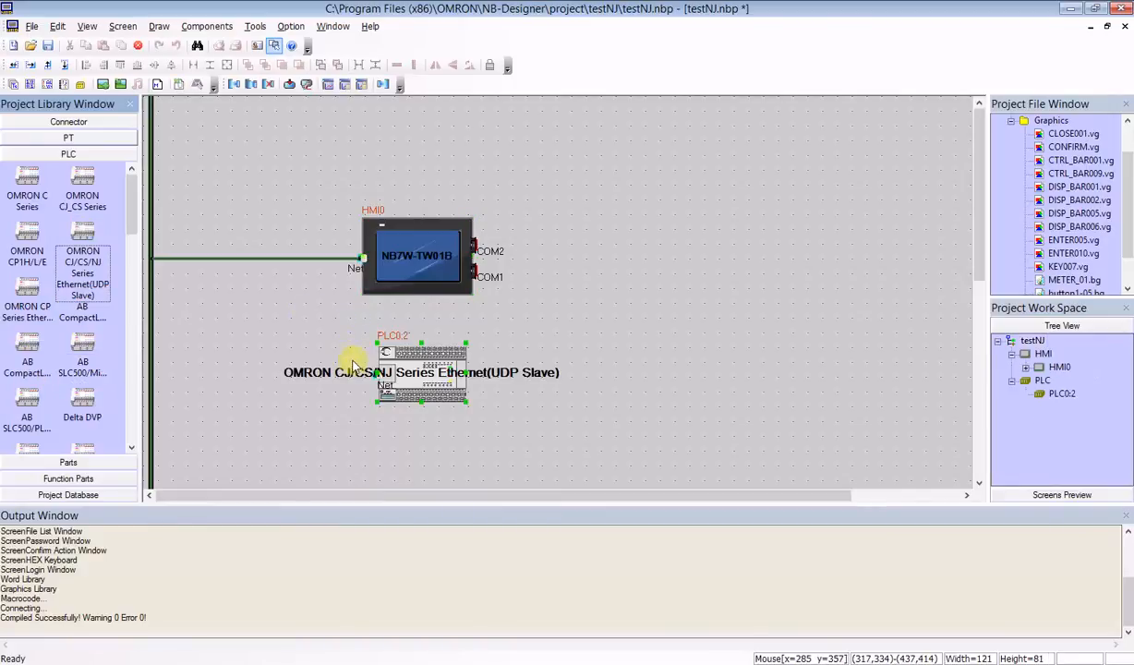
- Set the new PLC's IP address to 192.168.250.1 and its node ID to 1
double_click(399, 386)
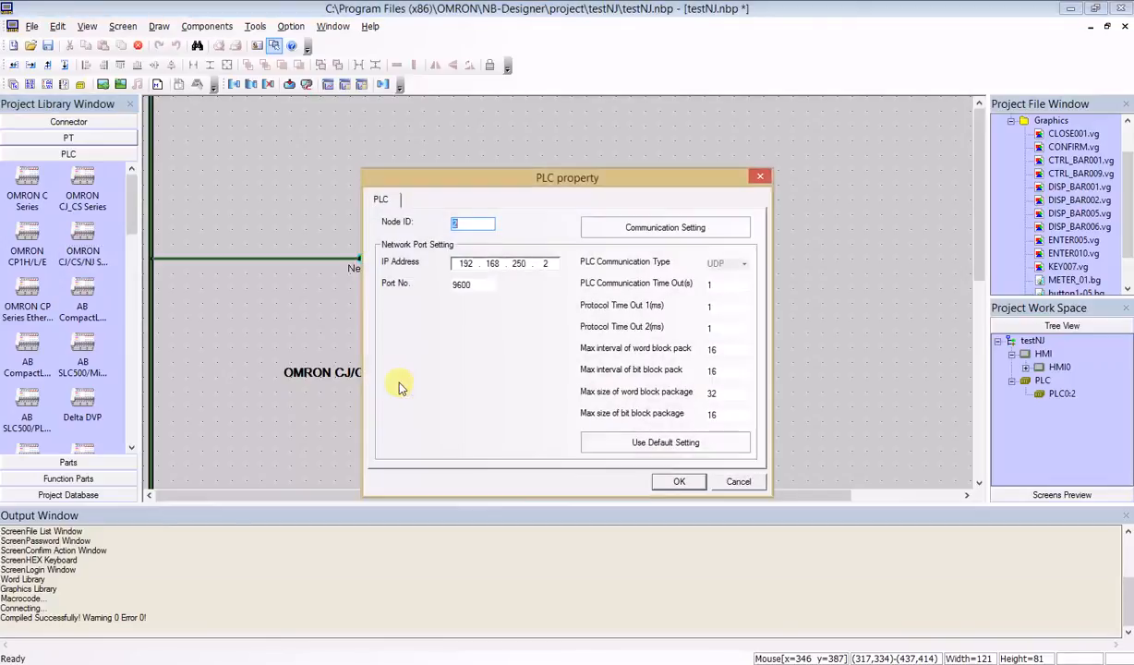
double_click(544, 264)
double_click(454, 223)
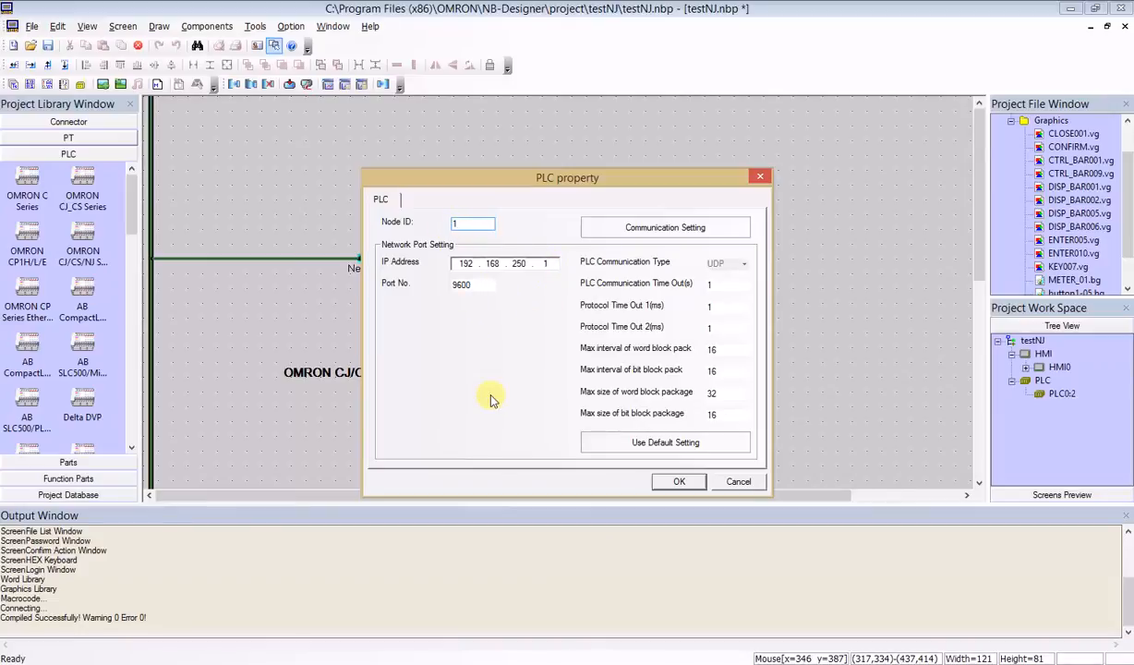
click(671, 481)
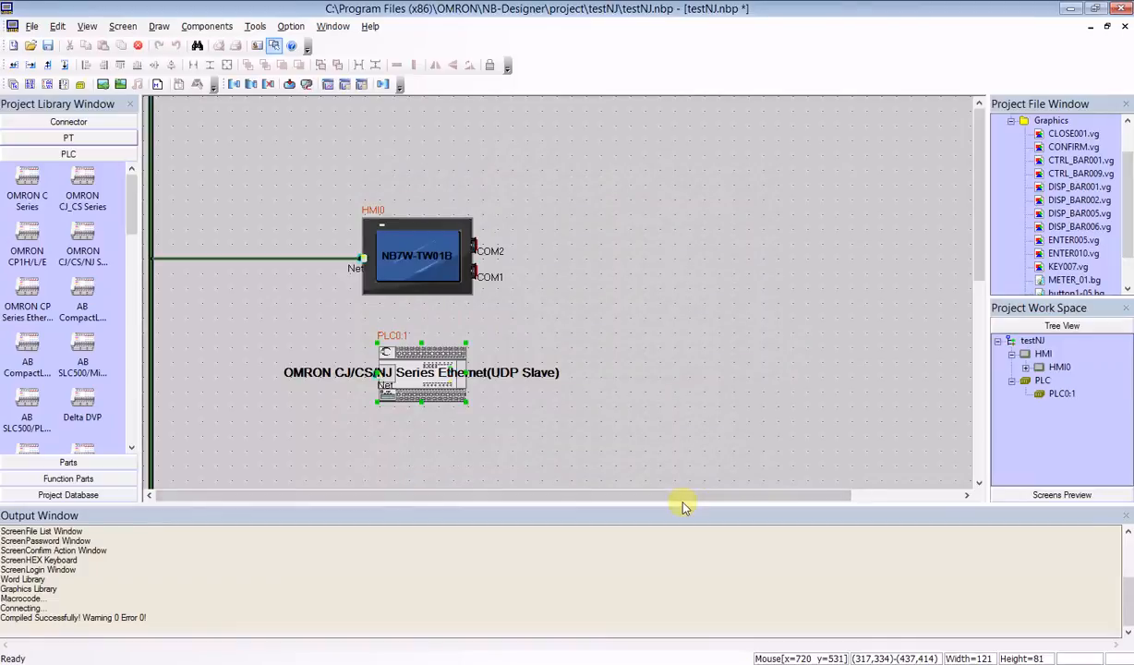
- Add PLC0 to the PLC's communication setting list with IP address 192.168.250.1, port 9600 and node ID 1
double_click(429, 379)
click(647, 228)
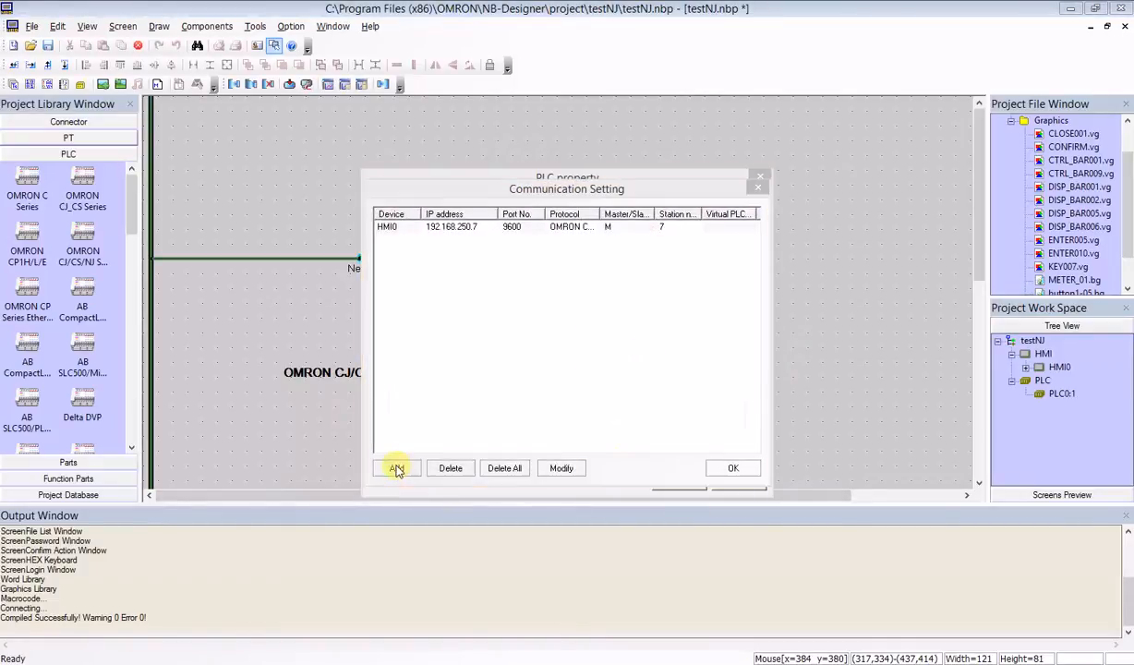
click(397, 469)
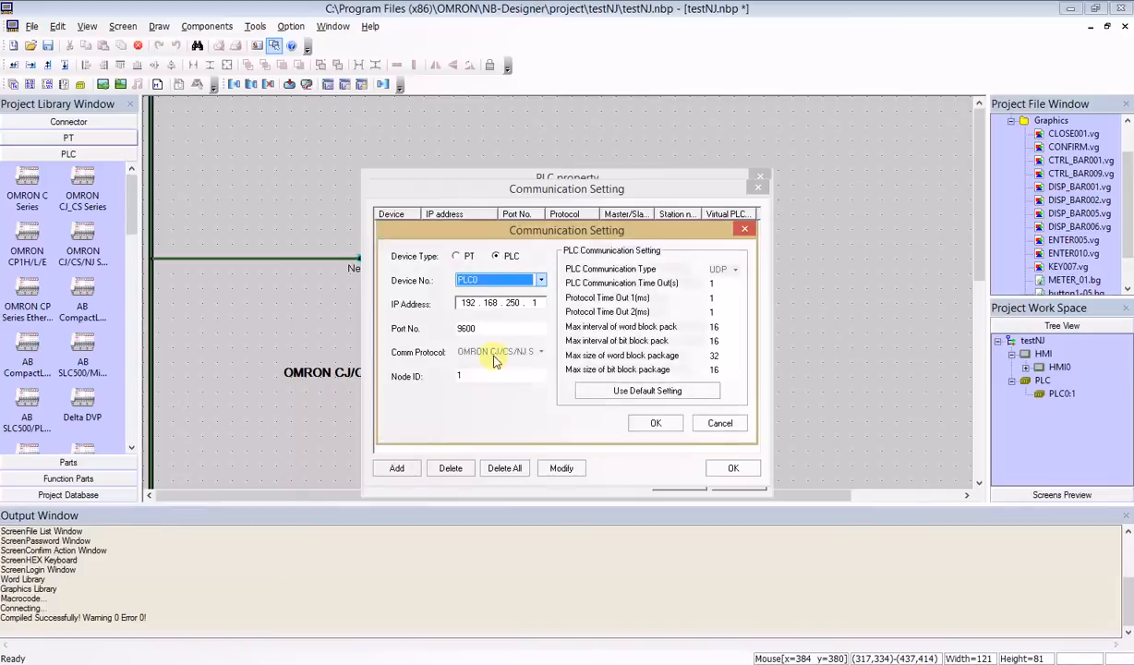
click(474, 377)
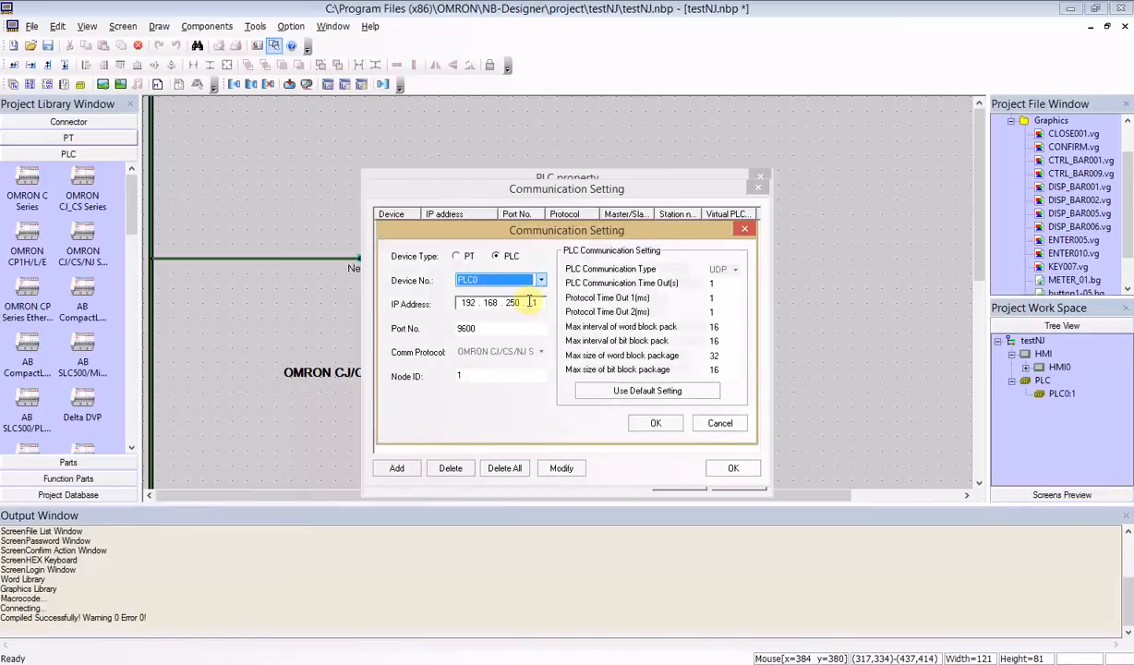
click(654, 423)
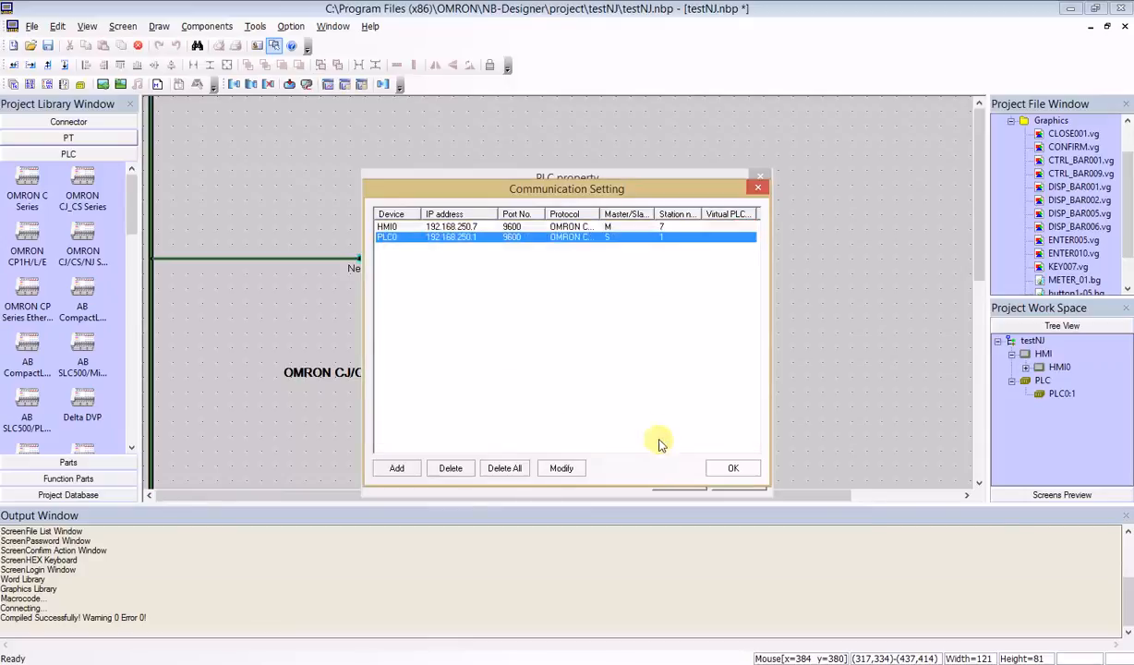
click(729, 468)
click(679, 484)
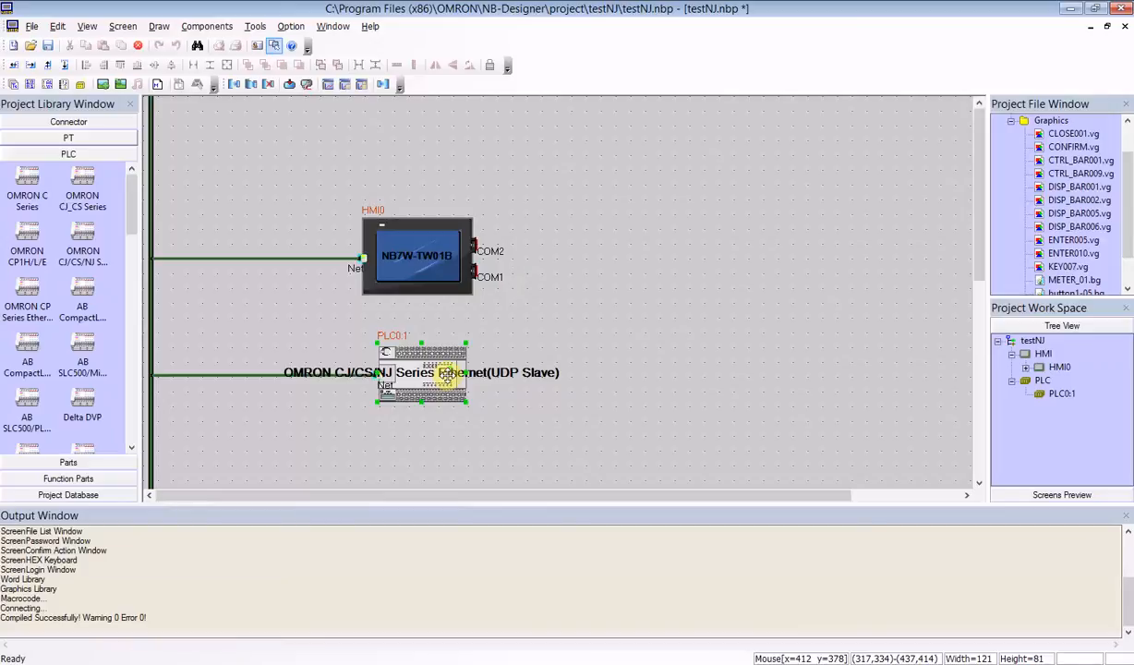
- Switch to Sysmac Studio to check the FINS local network table, and return to NB-Designer
click(83, 230)
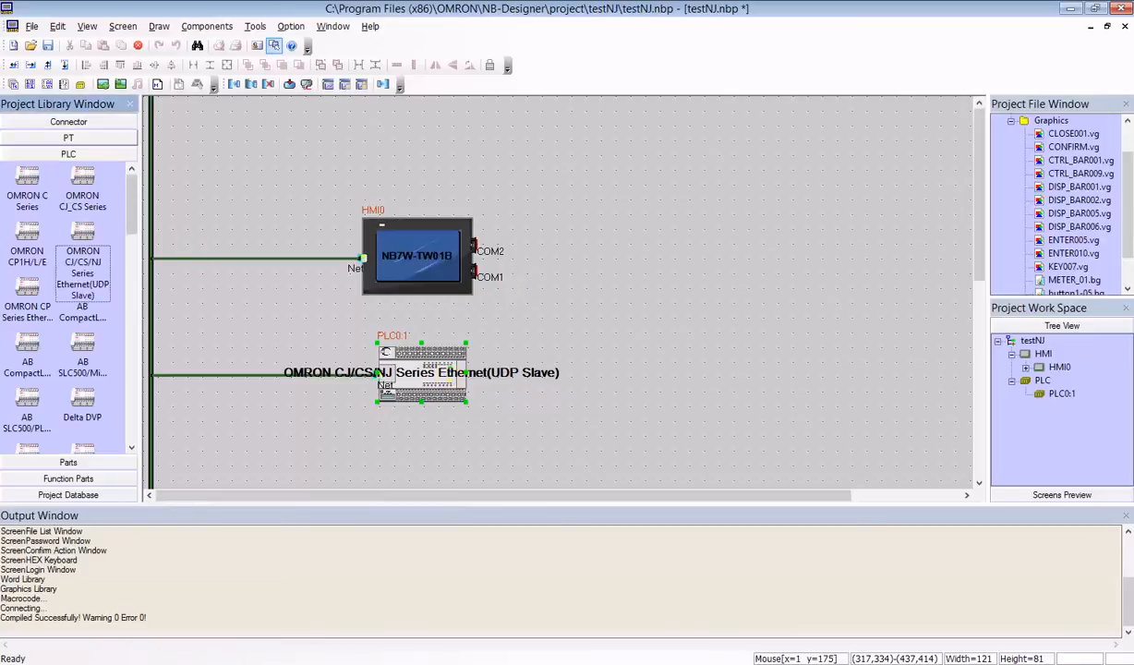
key(alt+Tab)
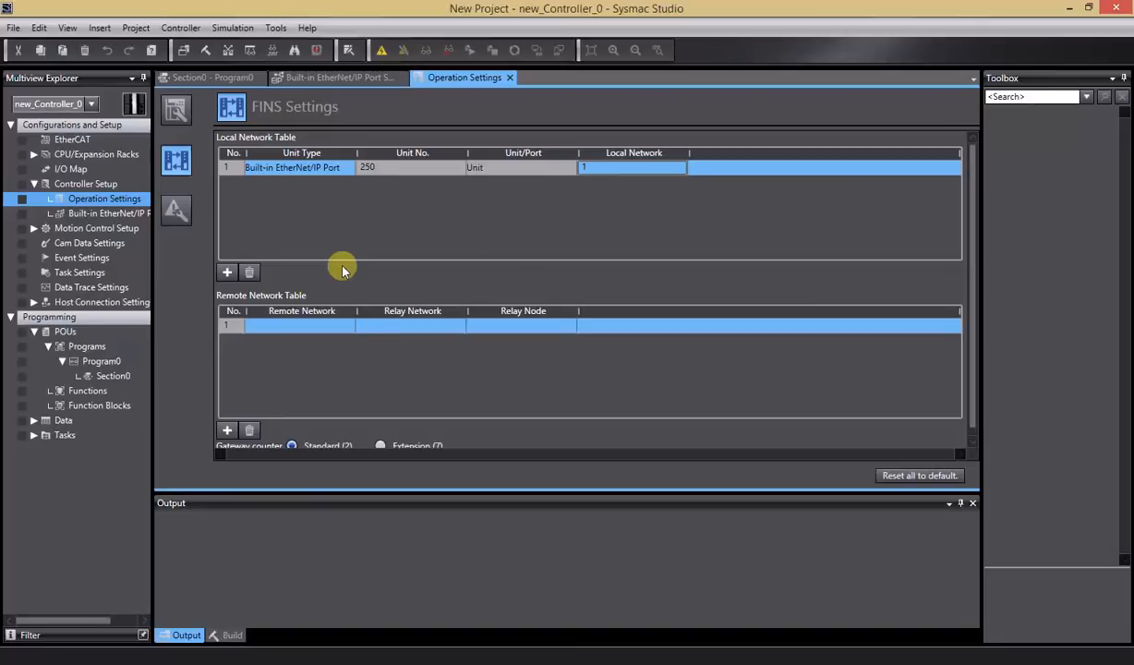
key(alt+Tab)
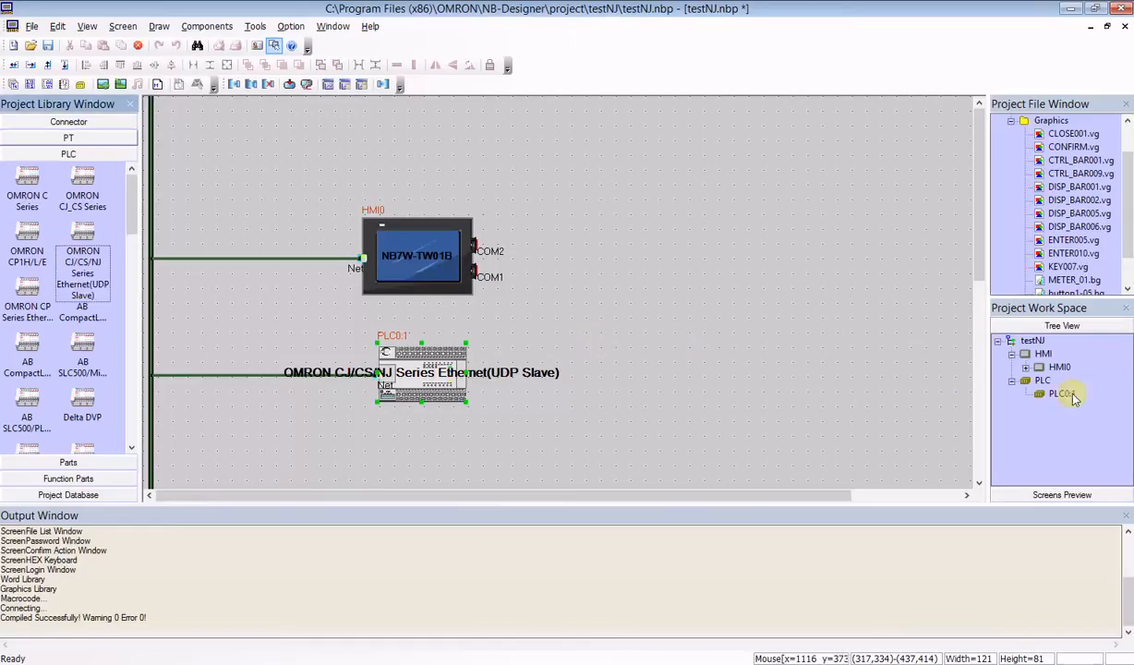
- Open the HMI0 screen and set the green bit button's write address area to W_bit with address 0.00
click(1066, 362)
double_click(1062, 367)
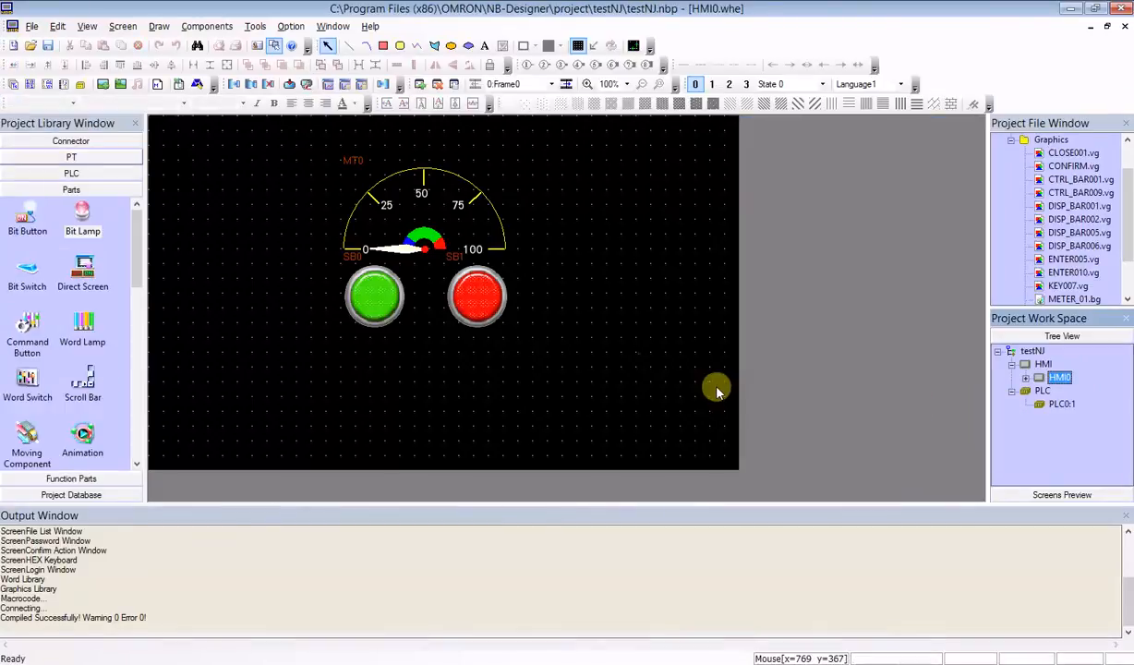
click(389, 293)
double_click(376, 287)
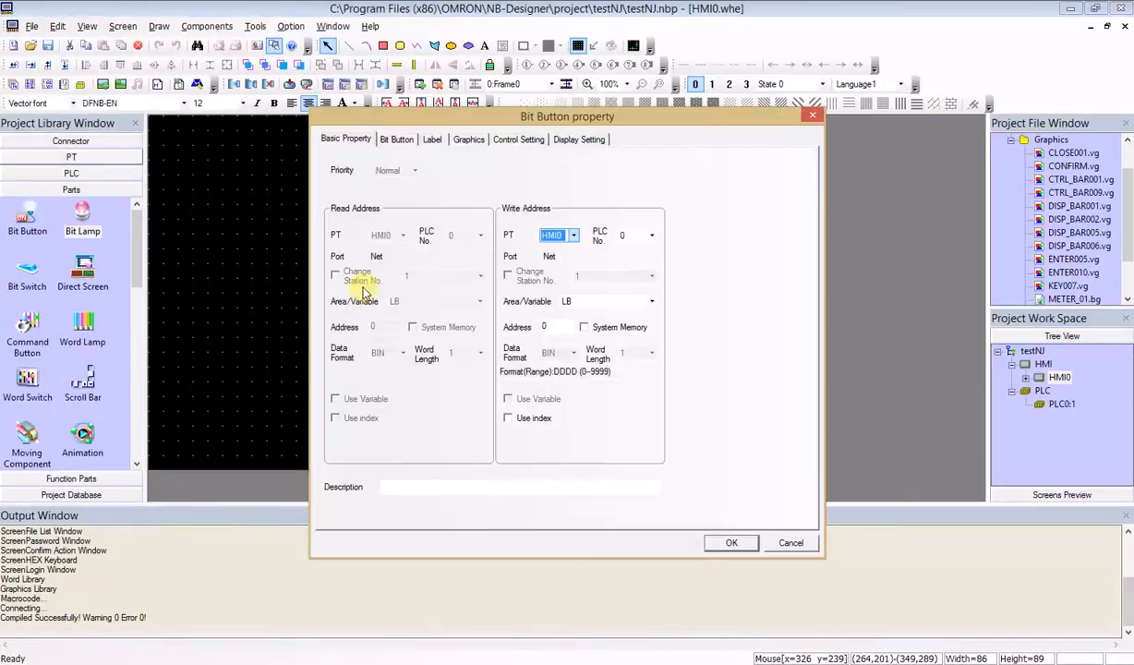
click(569, 305)
scroll(599, 355, down, 10)
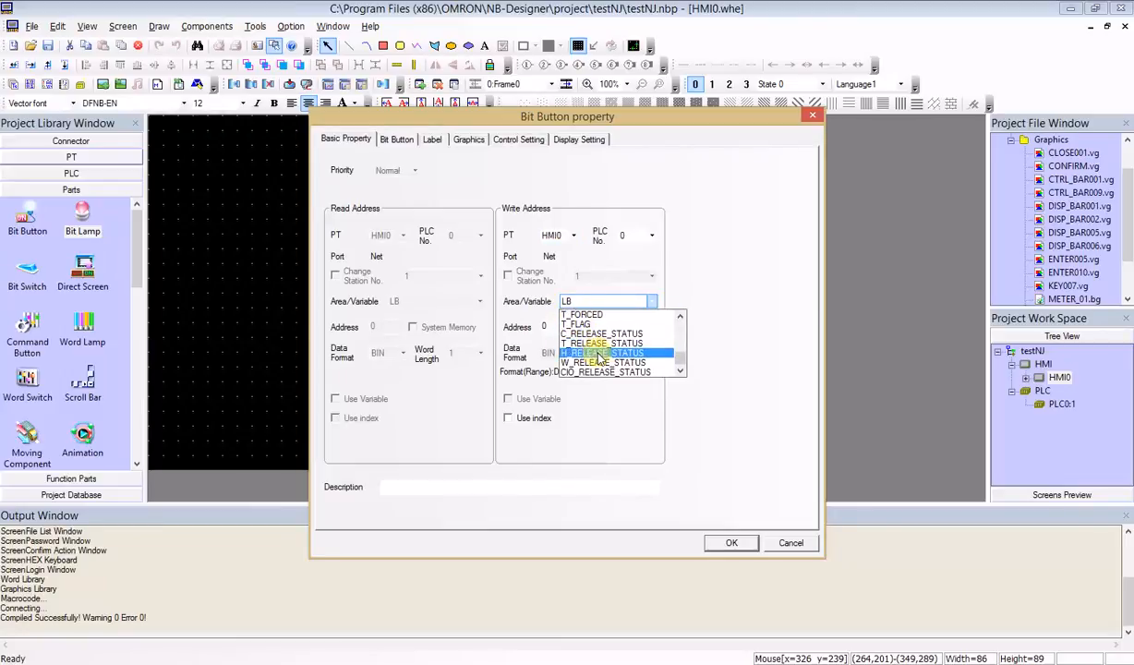
scroll(600, 359, up, 4)
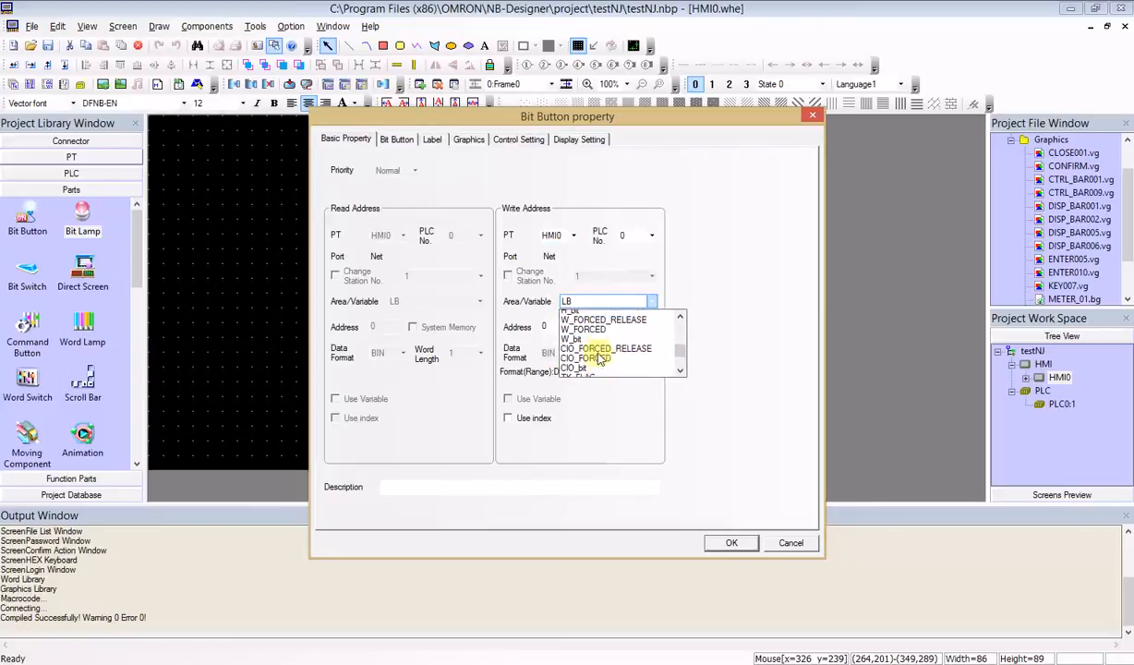
click(575, 338)
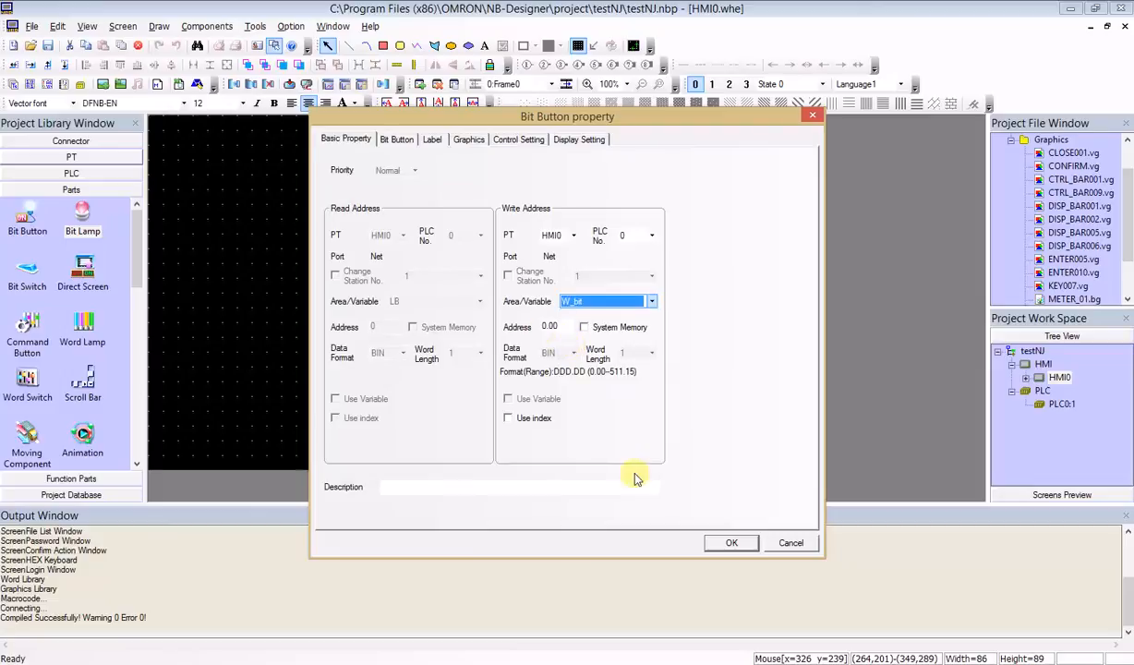
click(731, 544)
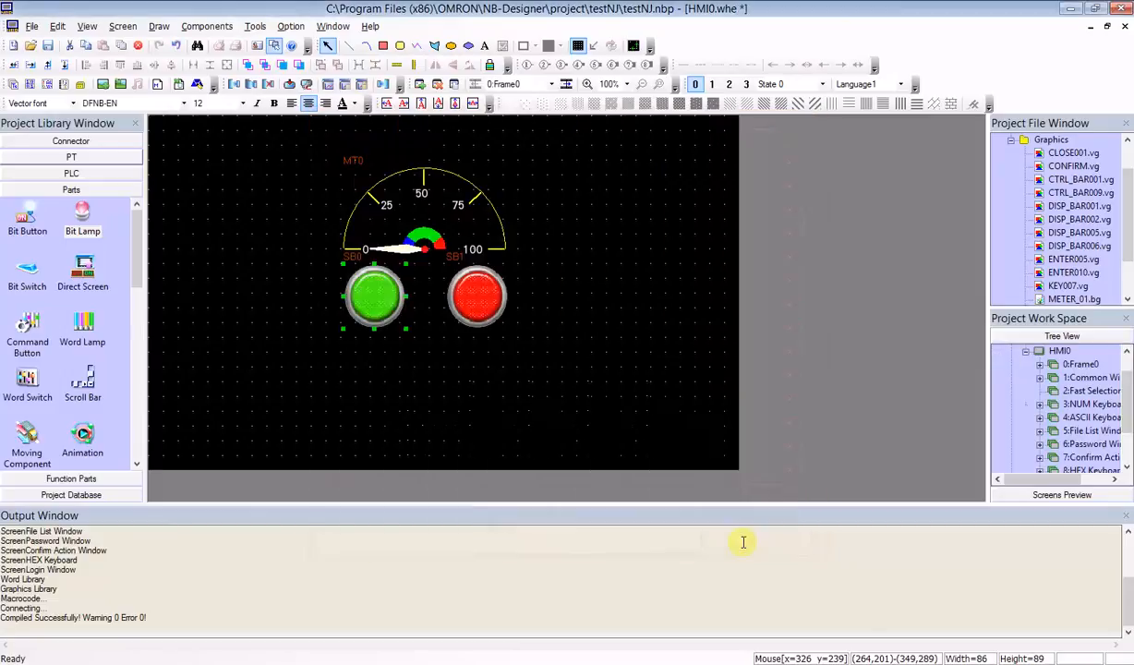
- Set the red bit button's write address area to W_bit with address 0.01
double_click(475, 299)
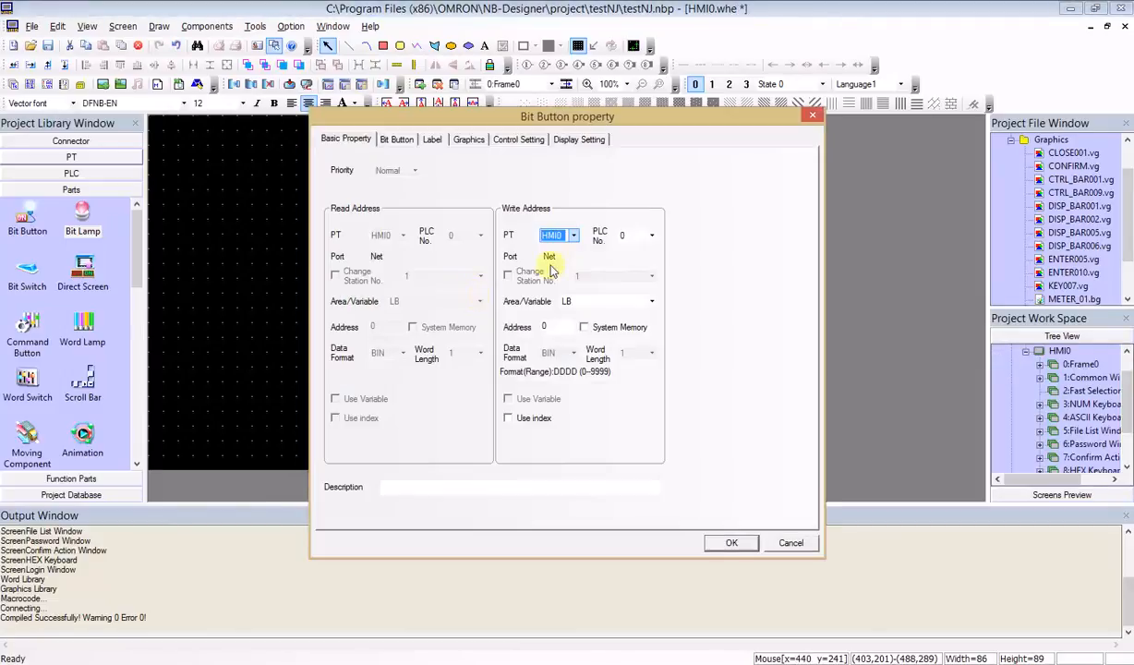
click(601, 301)
scroll(621, 365, down, 10)
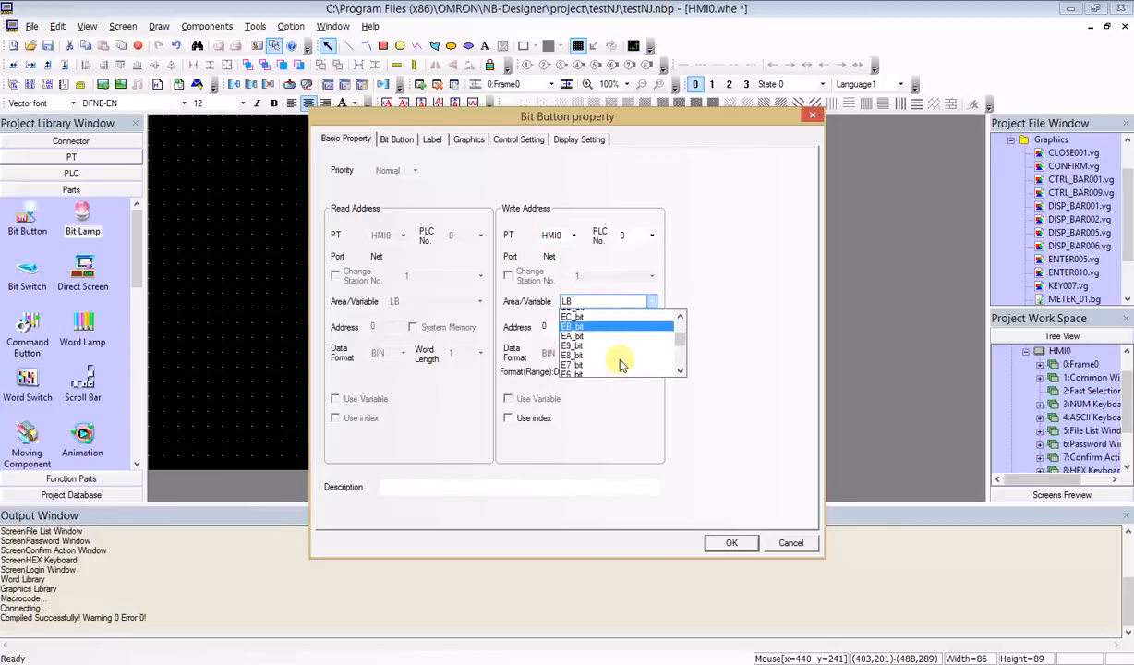
scroll(621, 365, up, 5)
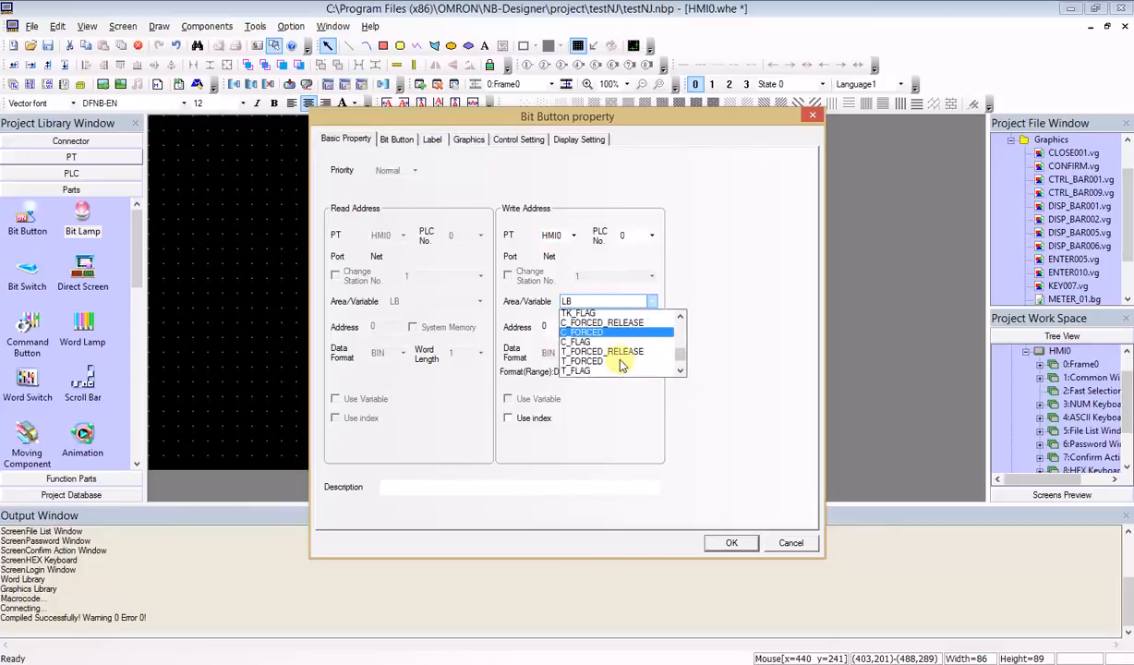
scroll(621, 365, up, 3)
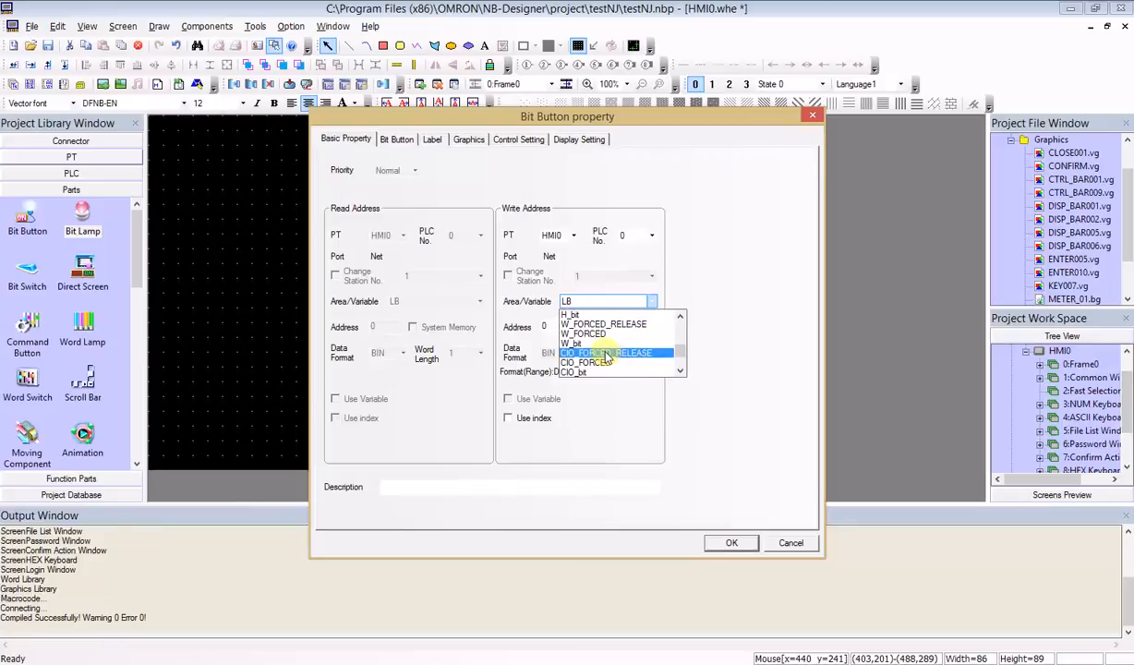
click(578, 335)
click(558, 329)
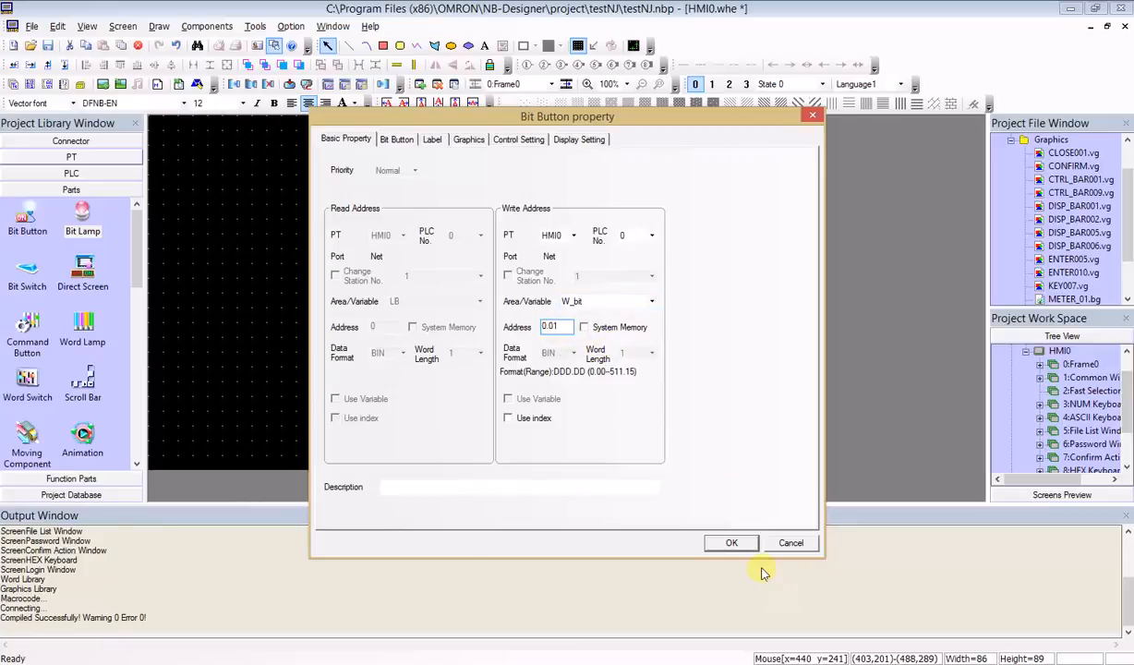
click(730, 543)
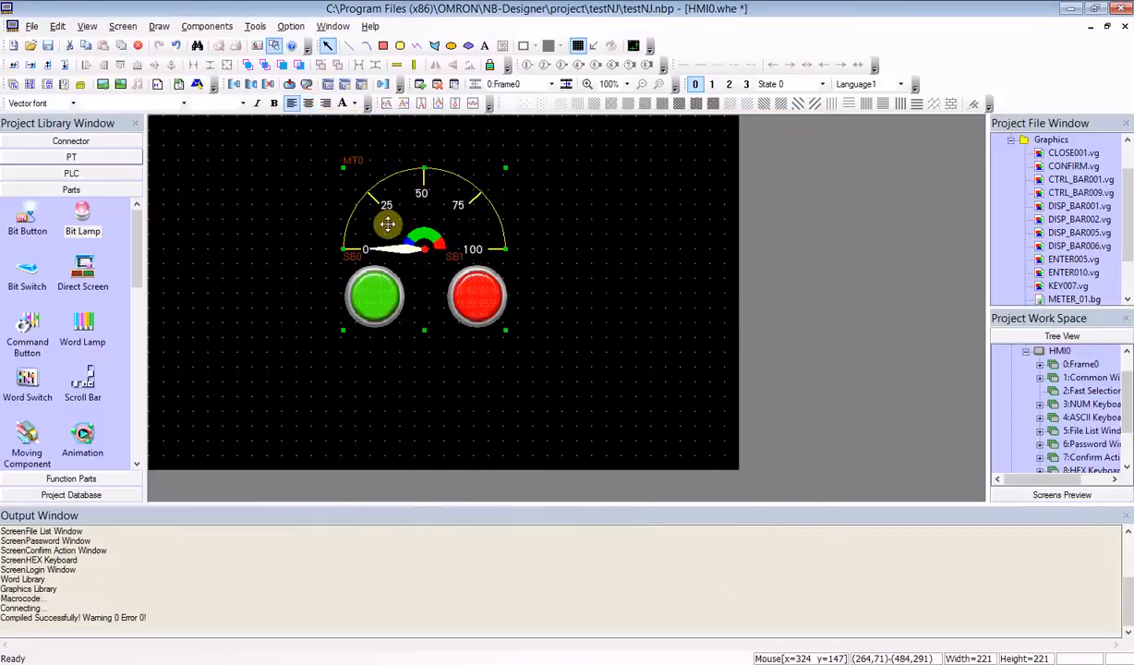
- Set the analogue meter's read address area to D, keeping address 0
double_click(387, 223)
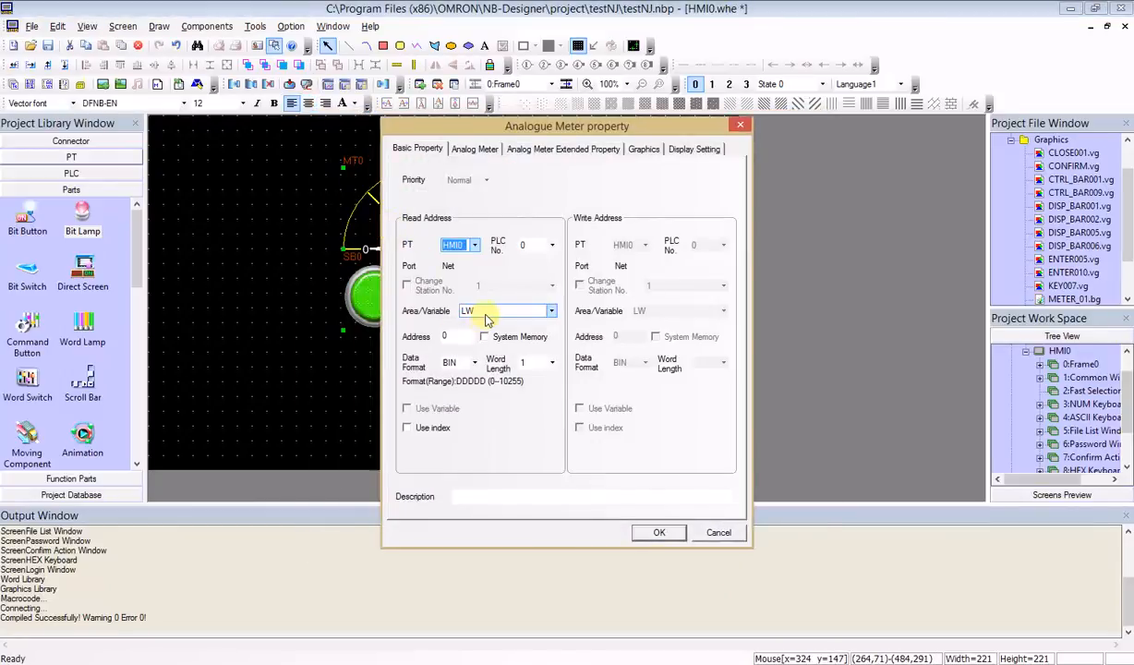
click(485, 318)
scroll(495, 331, down, 5)
scroll(495, 331, down, 5)
click(468, 377)
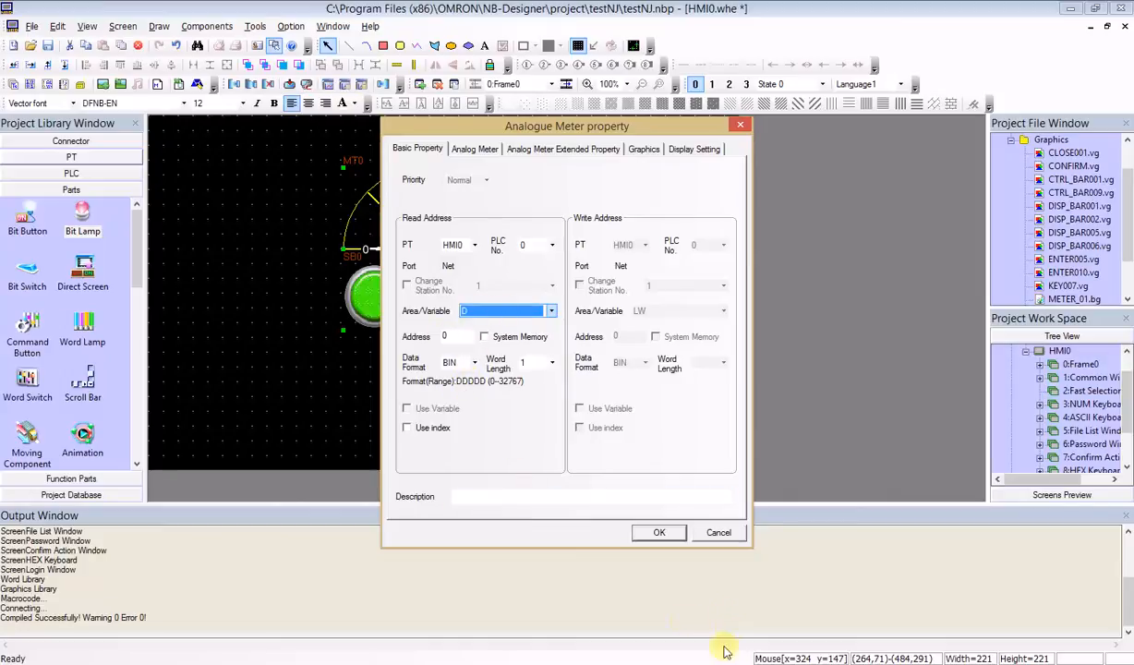
click(657, 533)
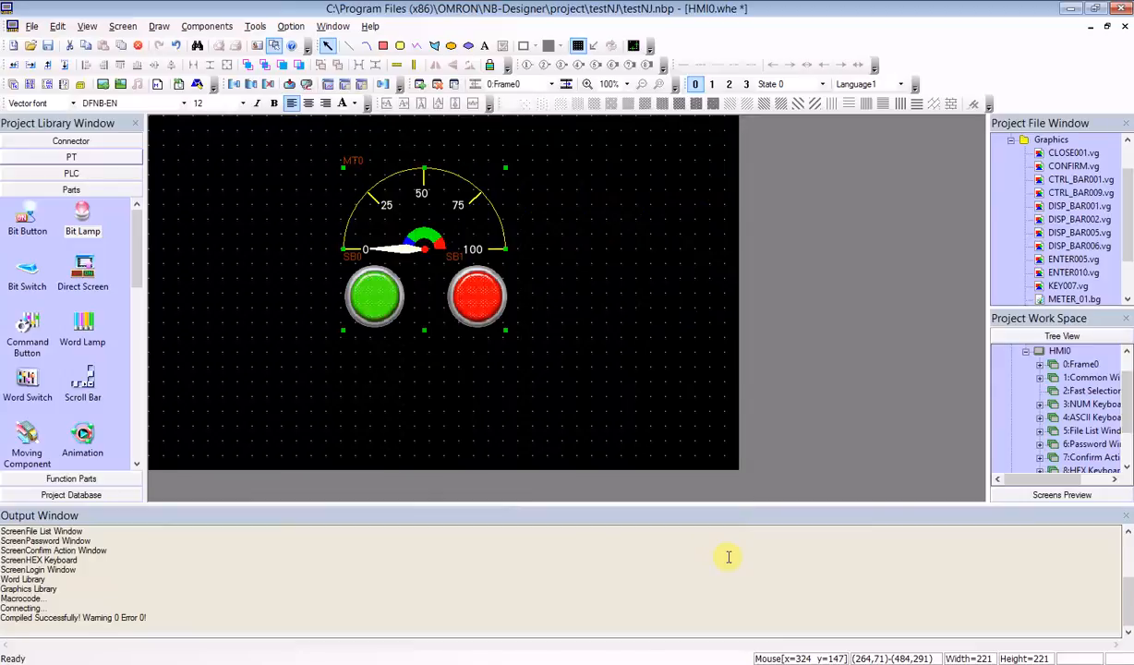
- Download the HMI0 project data to the panel over USB, accepting deletion of its event histories
click(289, 85)
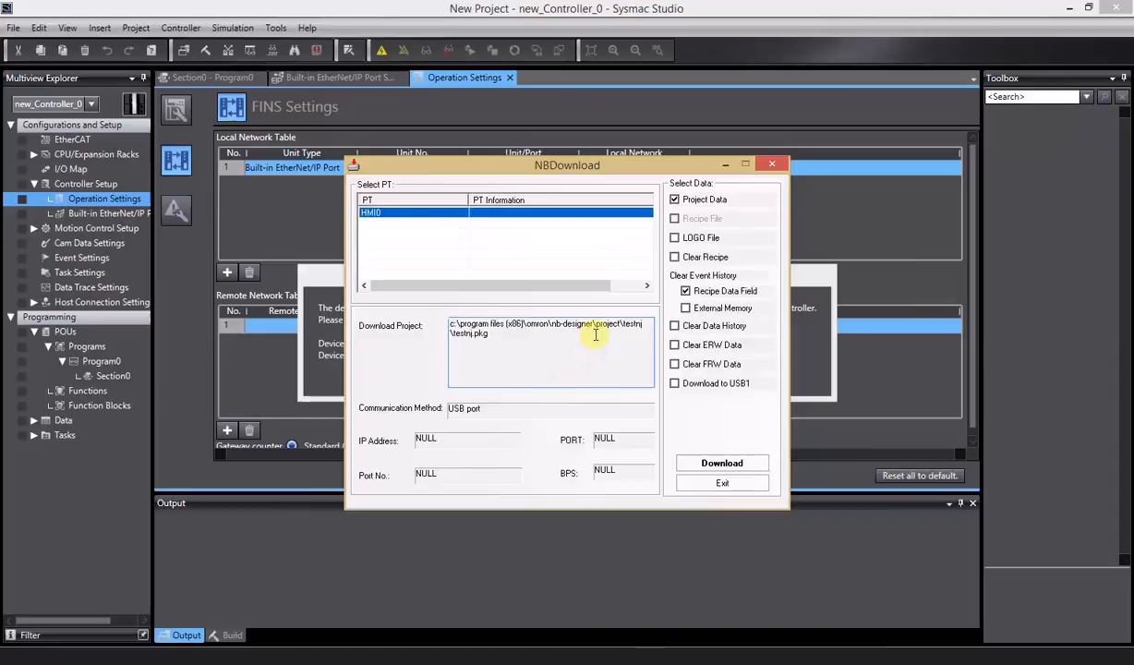
click(708, 465)
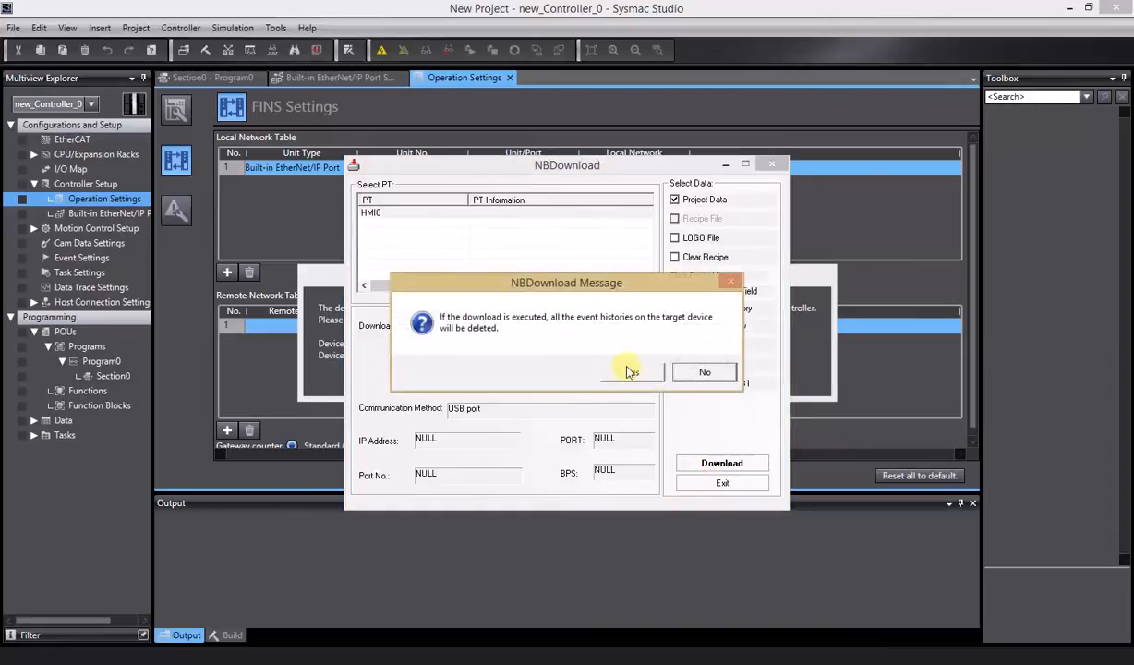
click(626, 370)
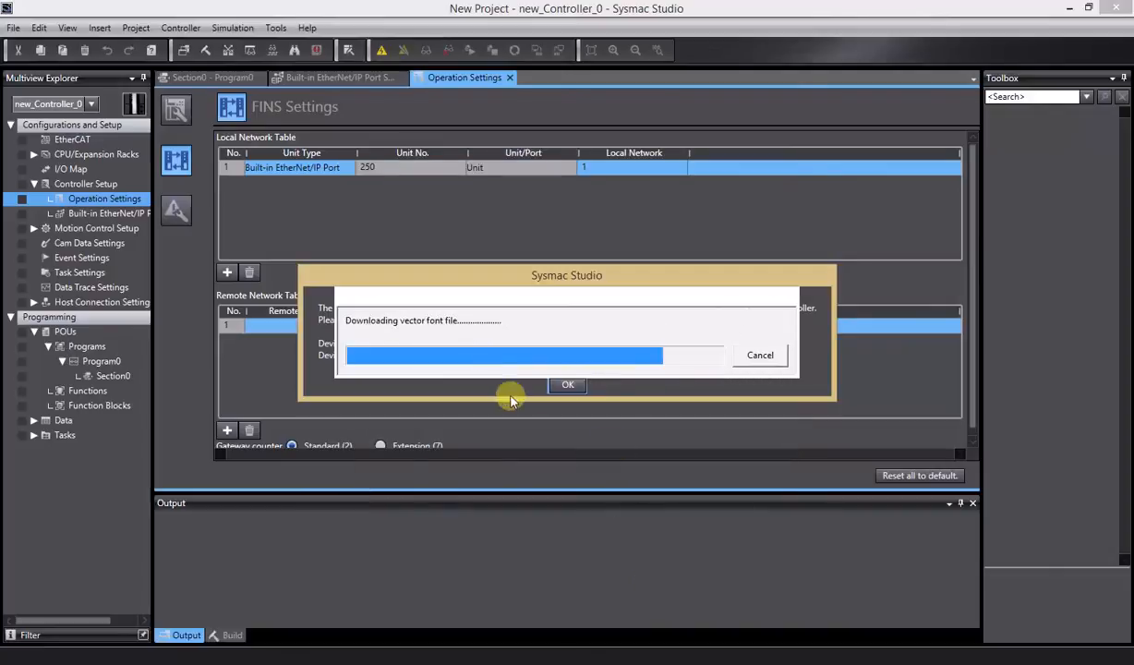
drag(474, 278, 742, 121)
click(835, 228)
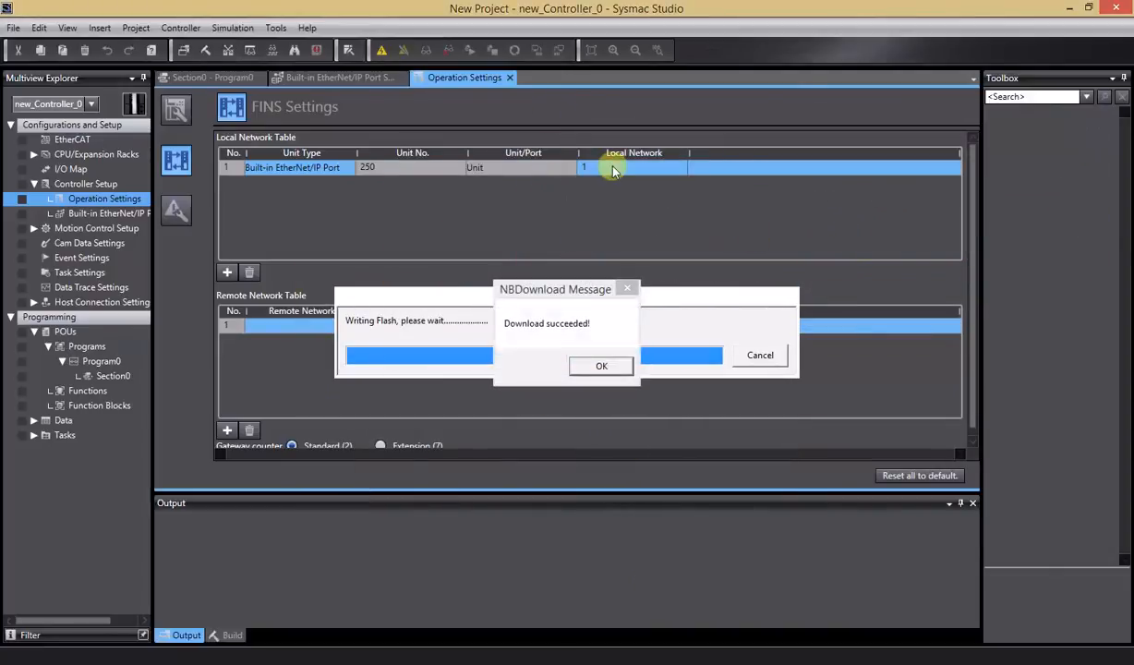
click(601, 366)
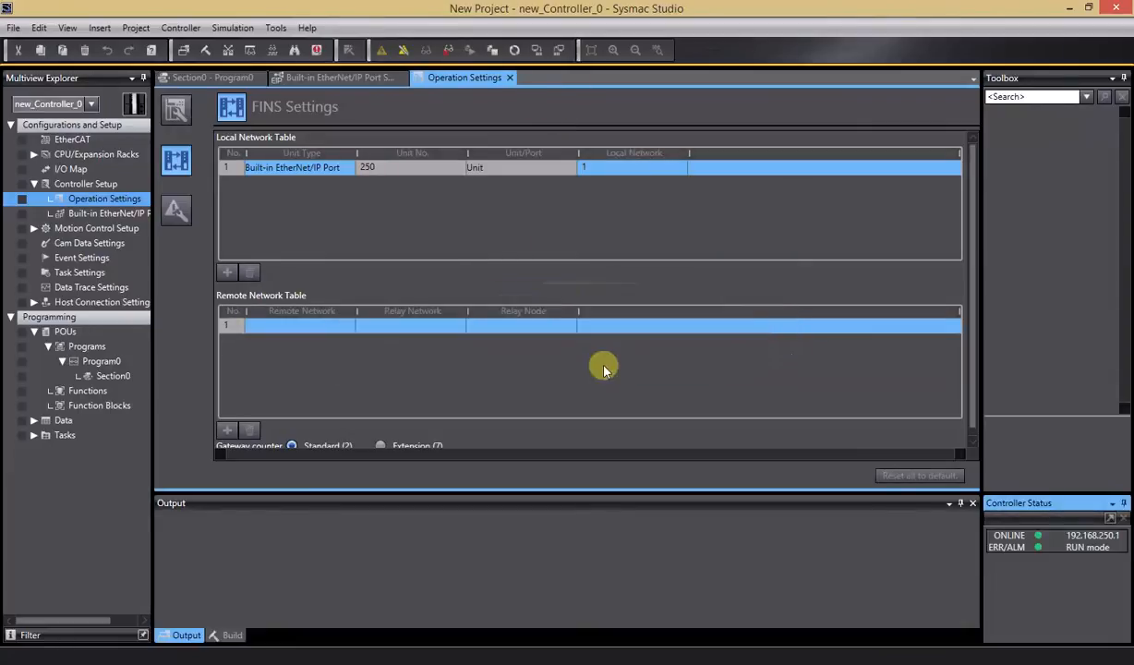
- Transfer the Sysmac Studio project to the controller with the default options, allowing the change to PROGRAM mode
click(536, 50)
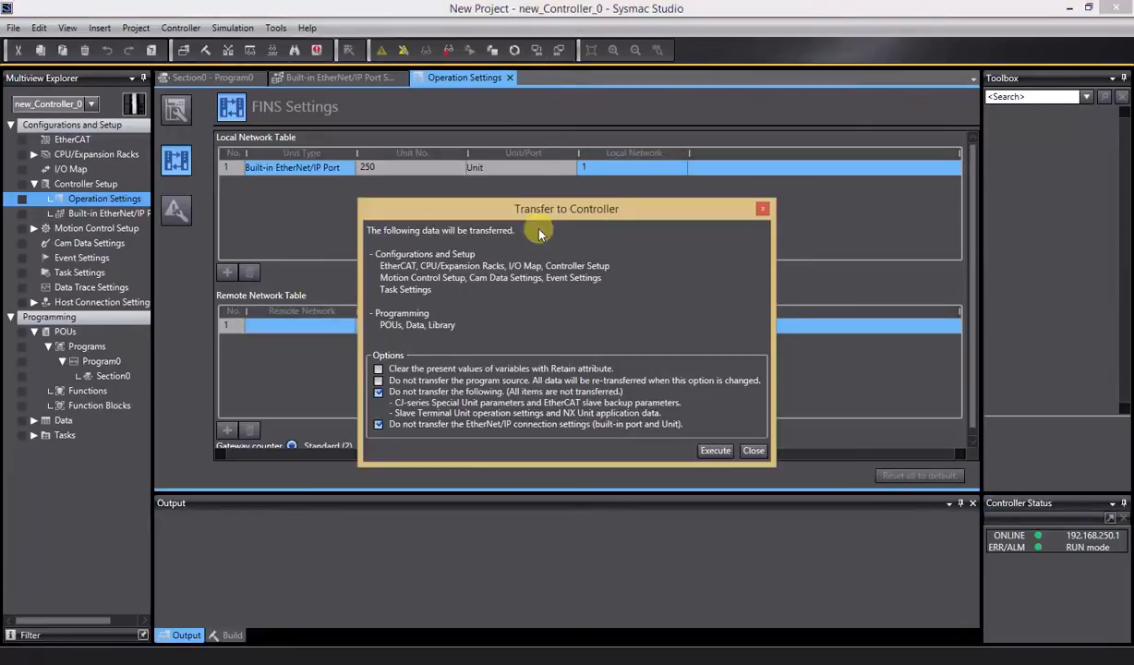
click(712, 452)
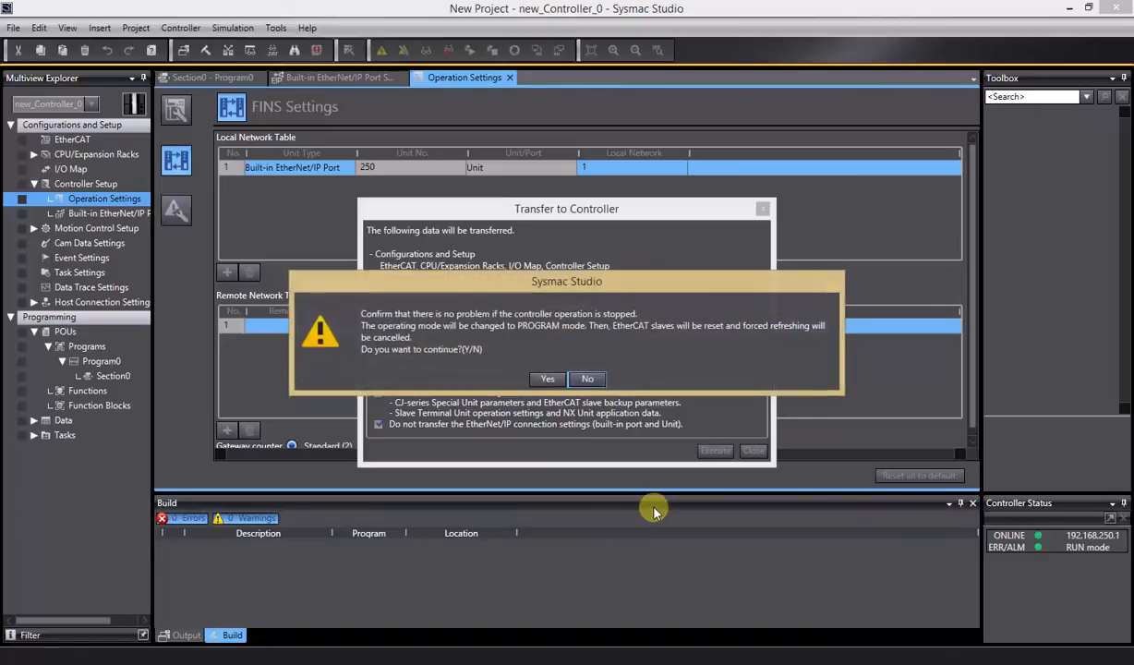
click(518, 374)
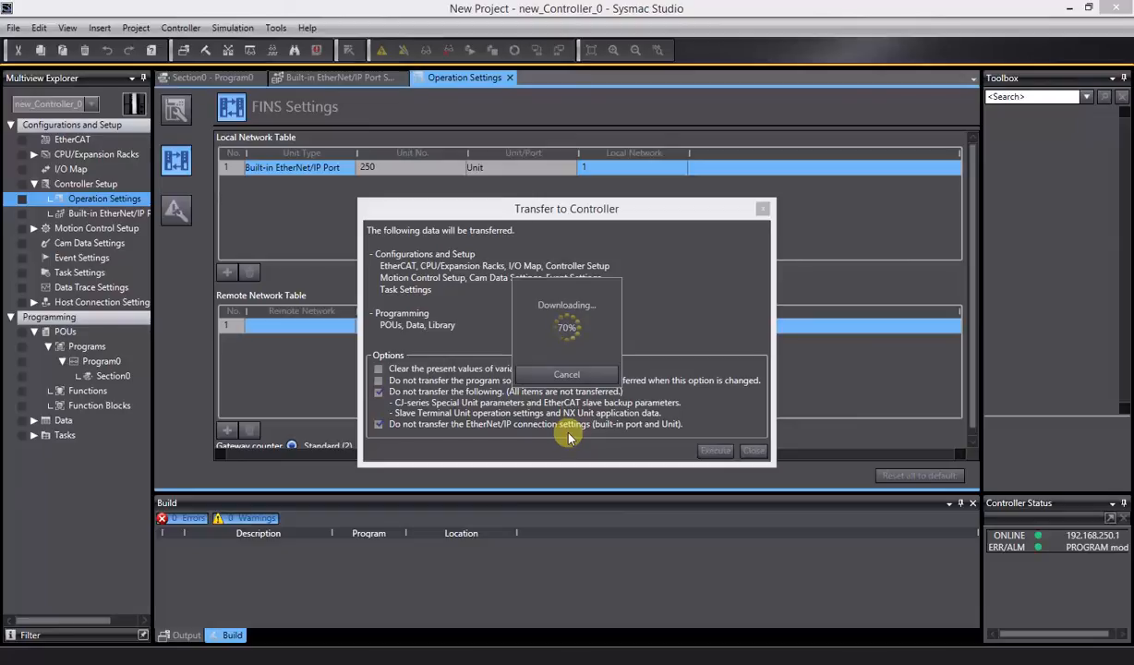
click(541, 372)
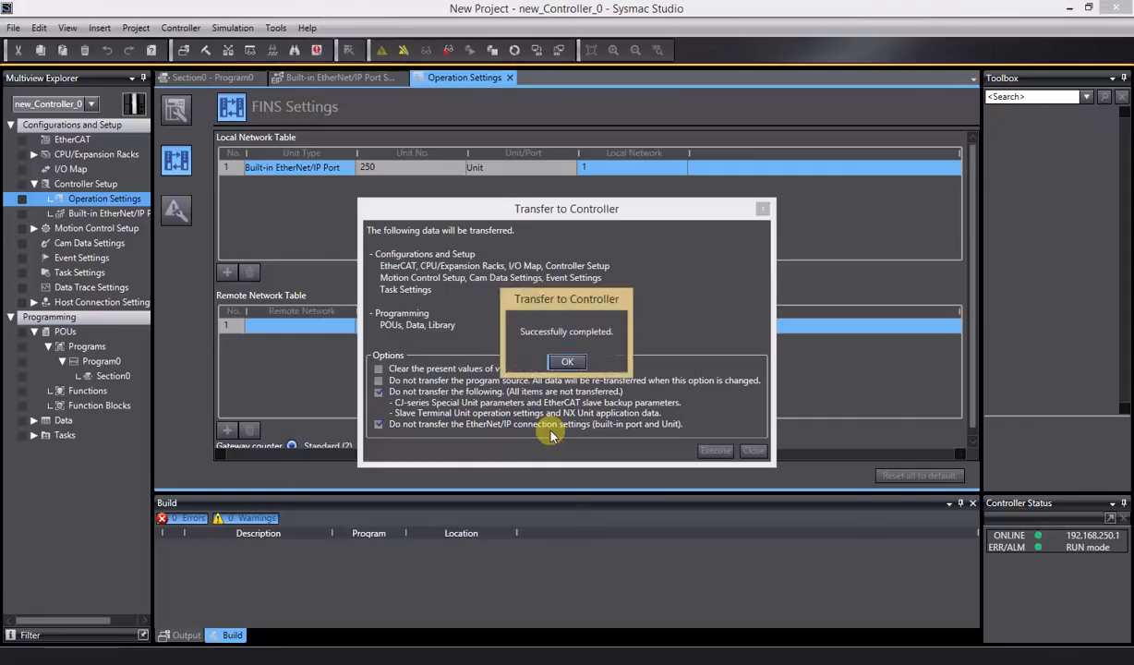
click(566, 361)
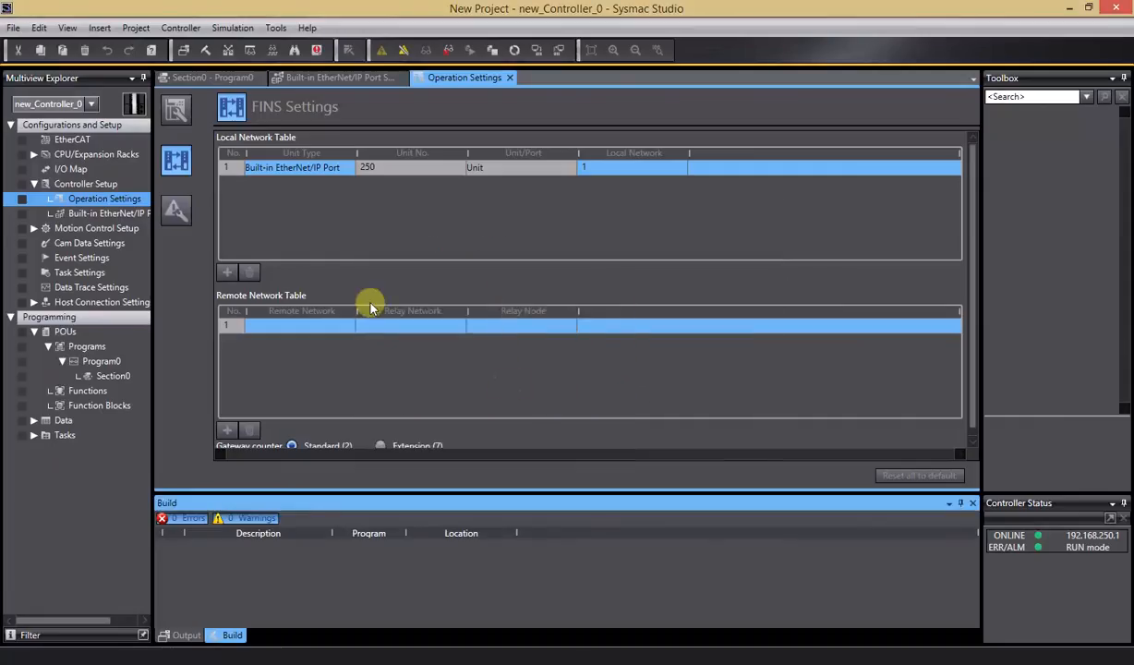
- Open the Section0 ladder program, switch to NB-Designer and start an indirect online test of HMI0
double_click(112, 375)
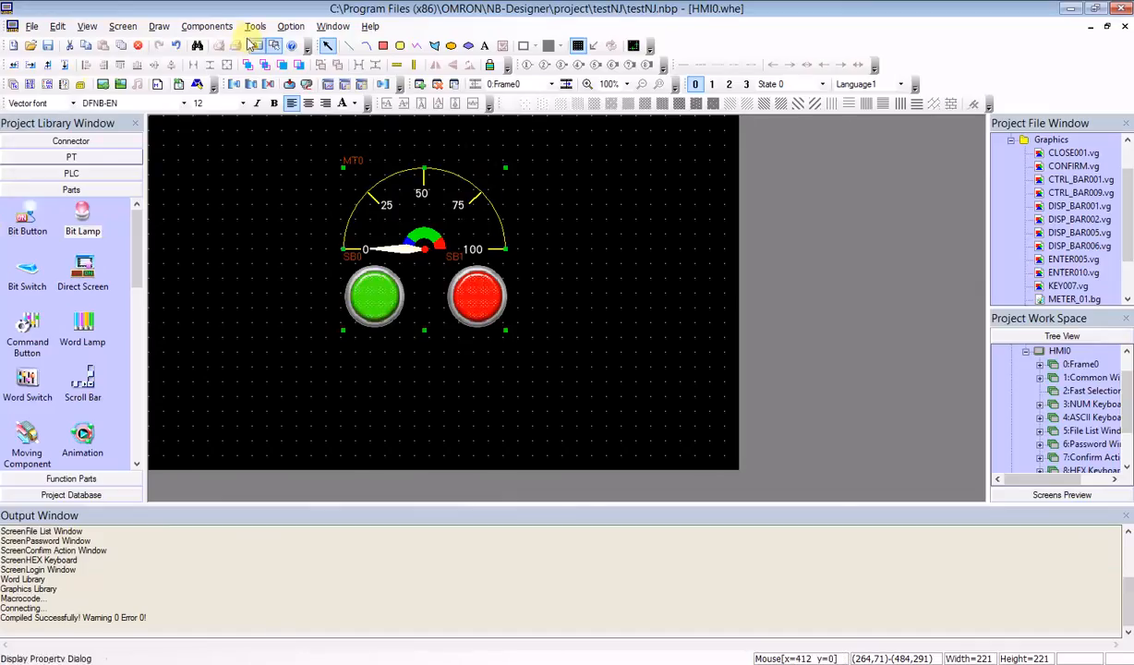
click(257, 26)
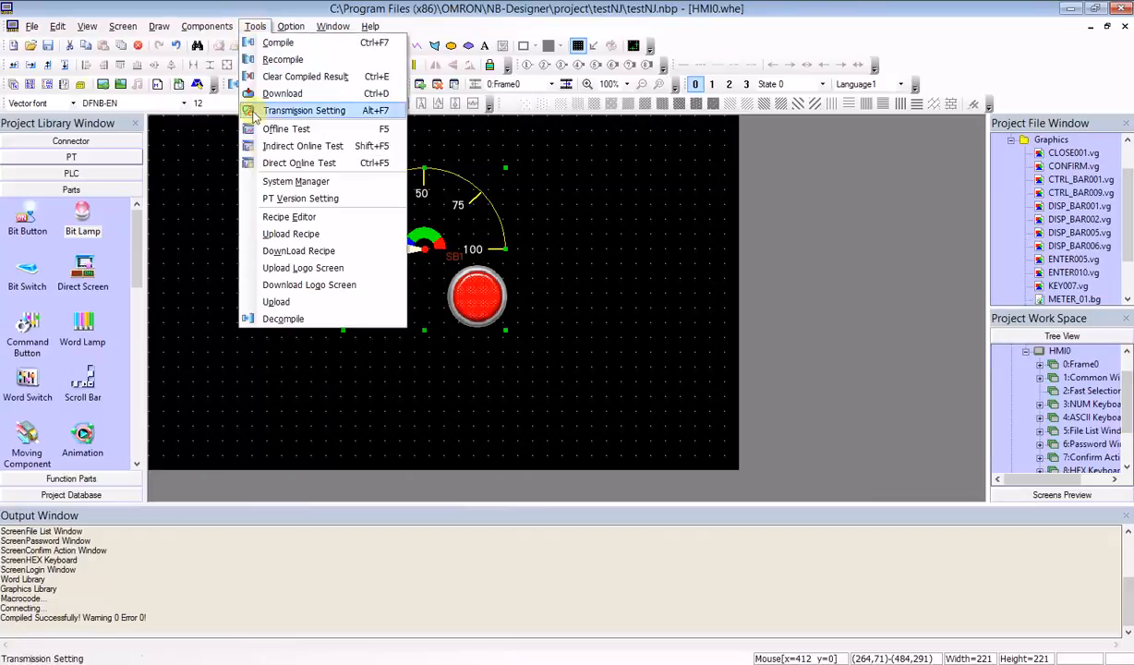
click(266, 148)
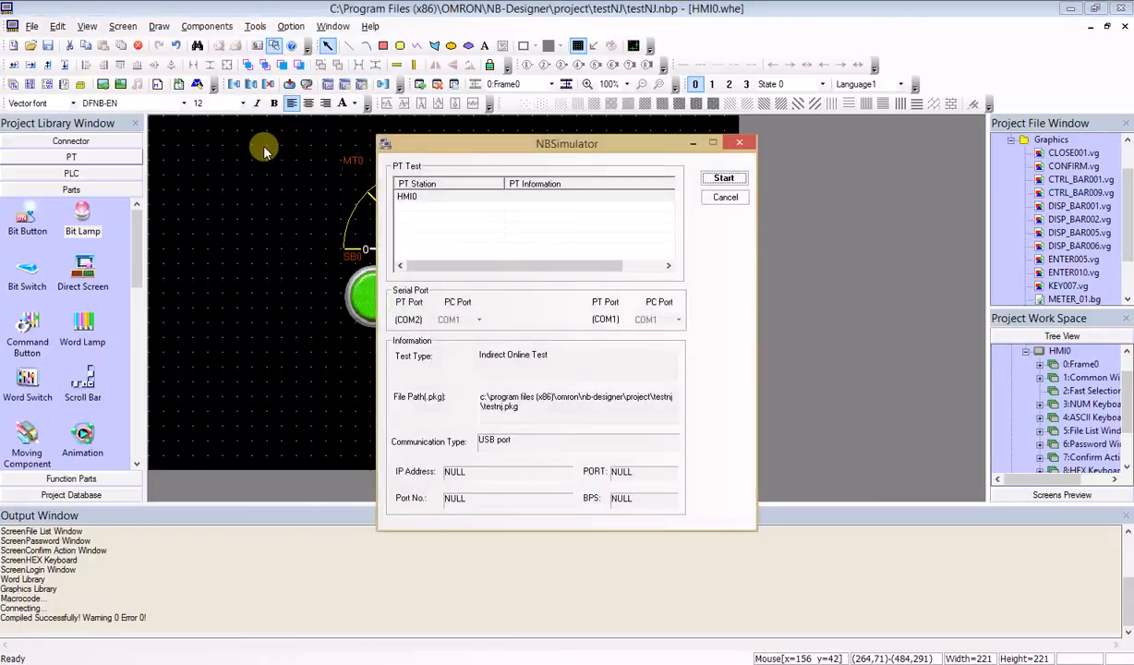
click(724, 178)
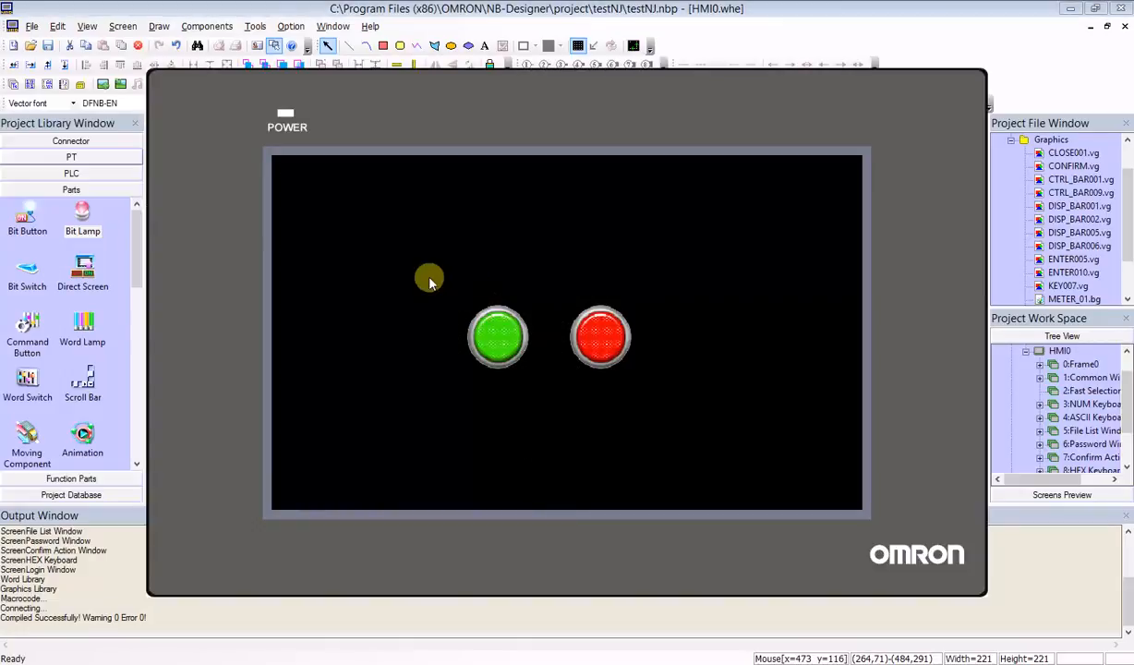
- Place the simulated HMI beside the Section0 ladder and test the green start and red stop buttons
drag(450, 109, 515, 143)
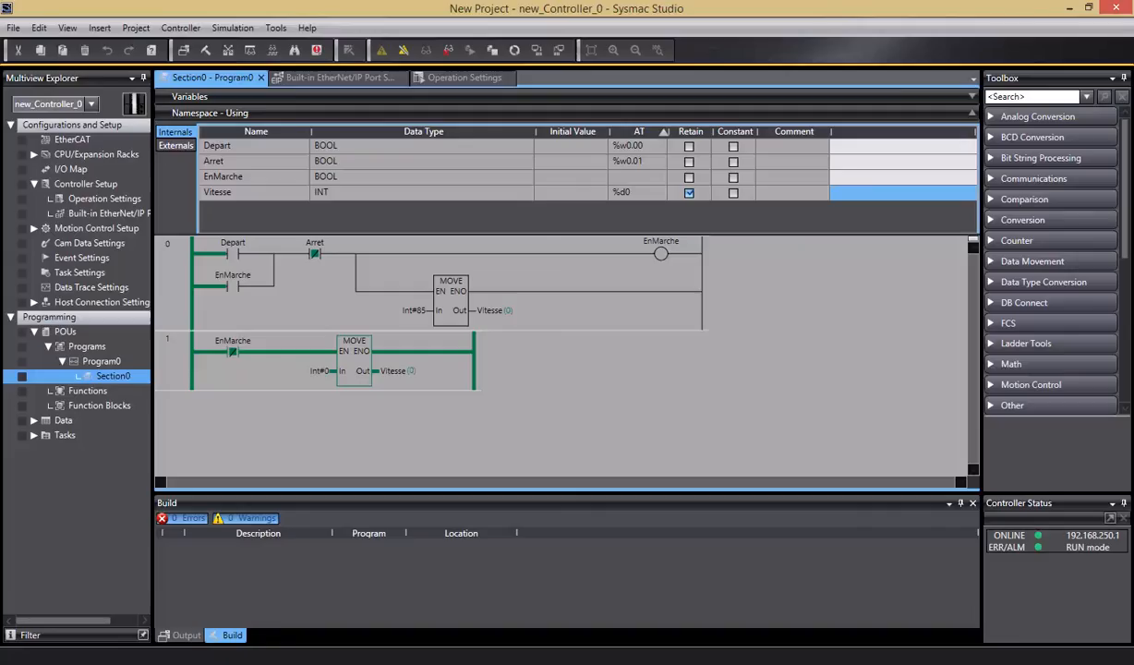
key(alt+Tab)
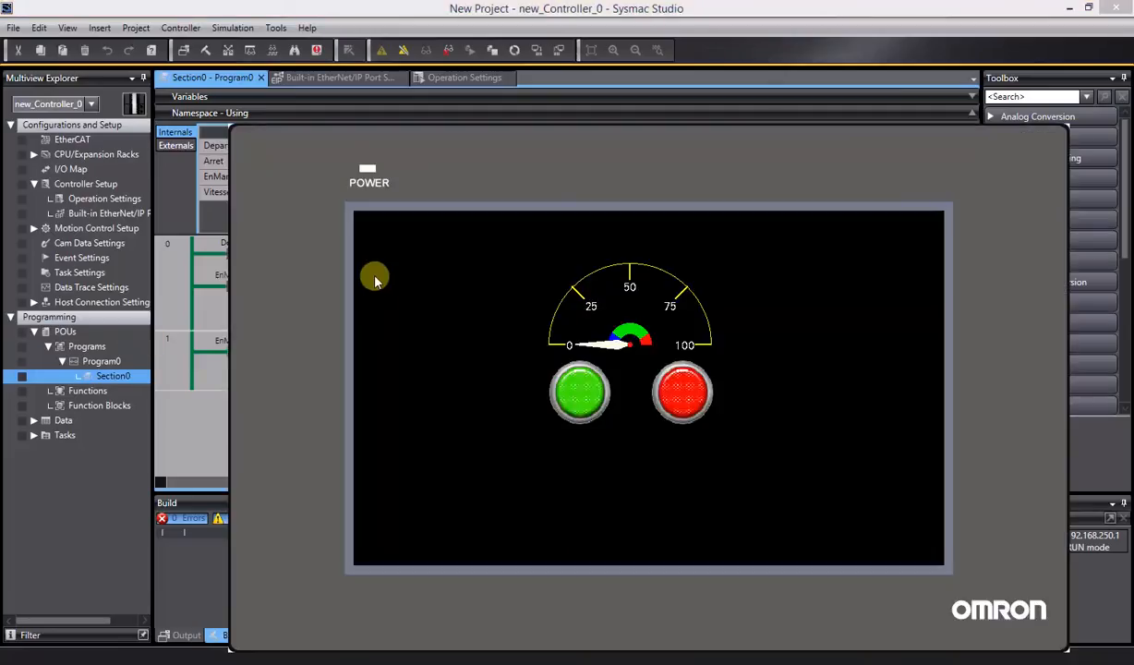
drag(483, 167, 681, 144)
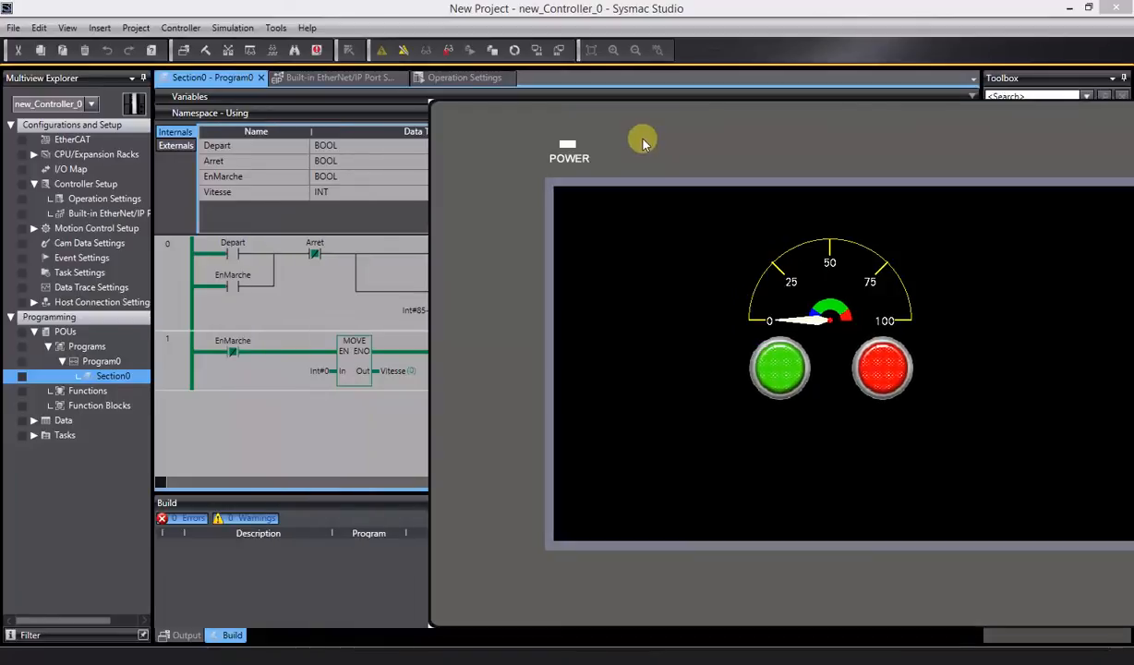
click(776, 377)
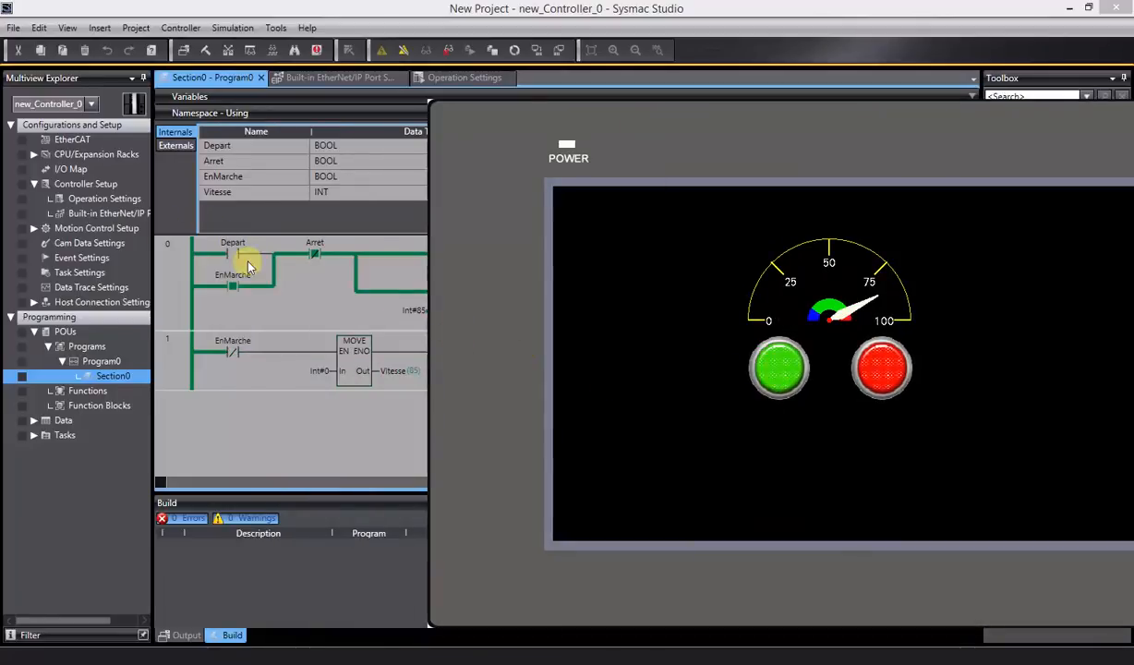
drag(701, 119, 540, 134)
click(780, 395)
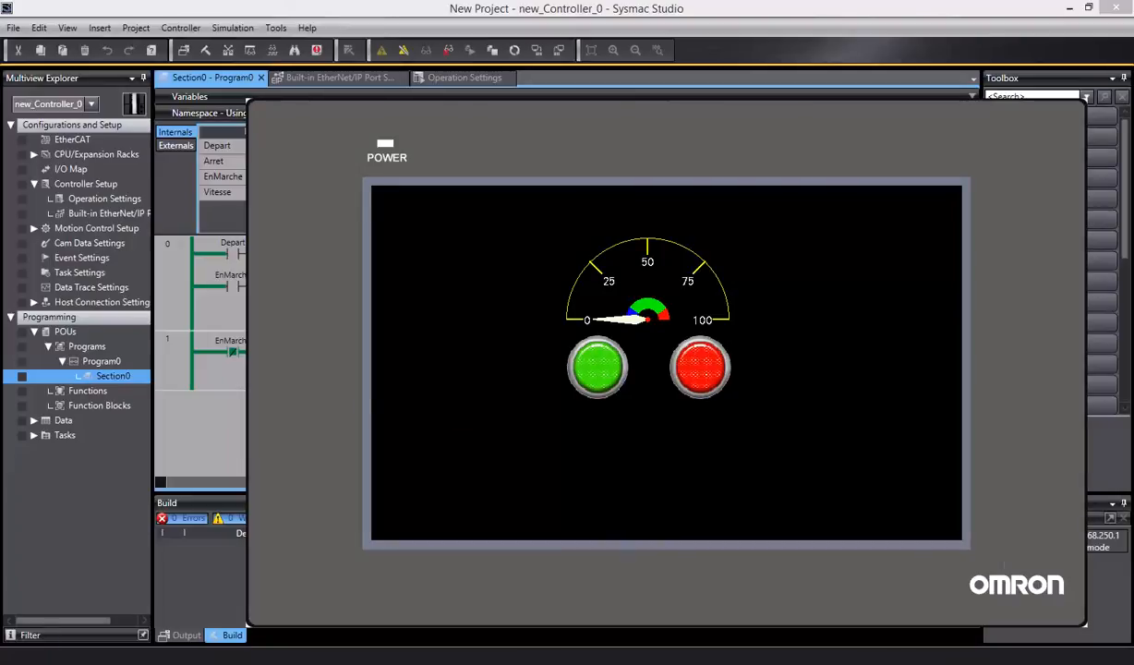
click(52, 654)
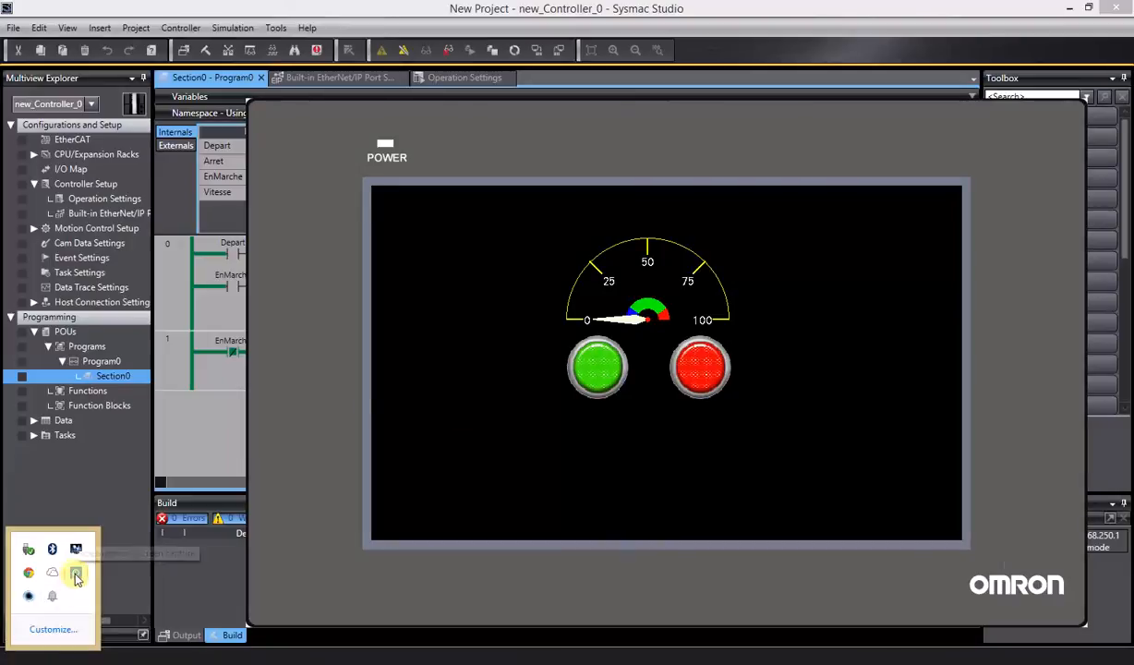